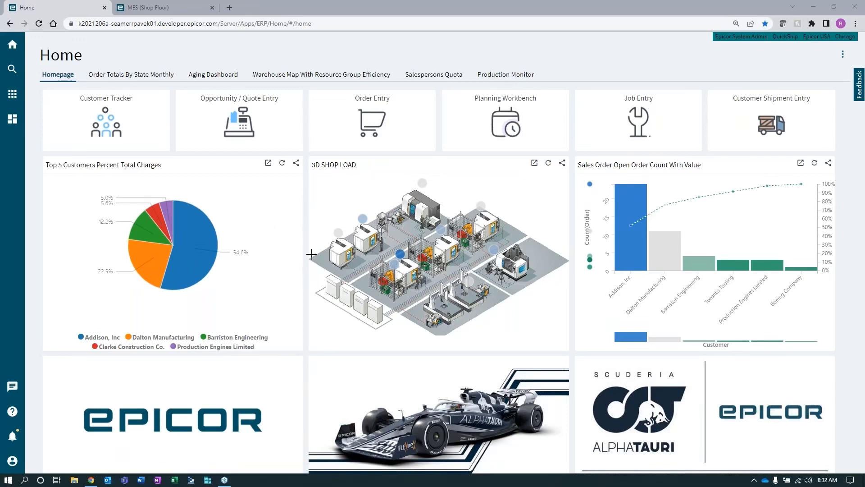
- Review the alternative home page layouts available, leaving the Default layout selected
mouse_move(339, 234)
mouse_move(629, 248)
click(843, 55)
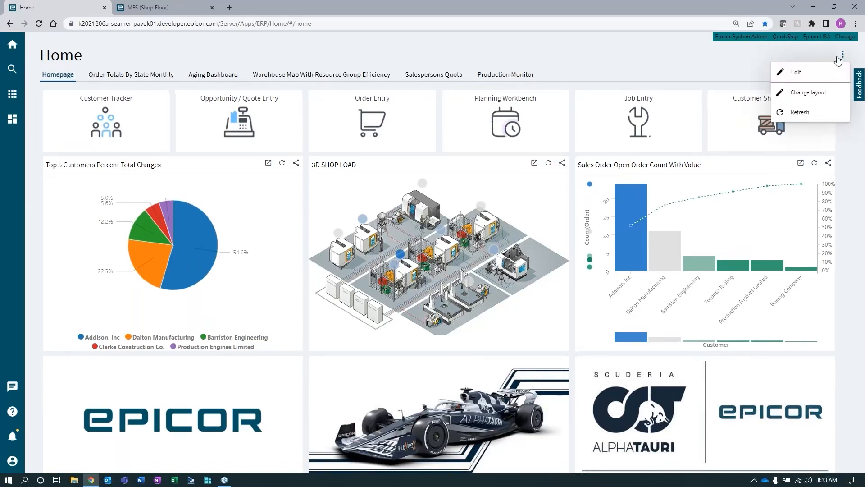
click(834, 93)
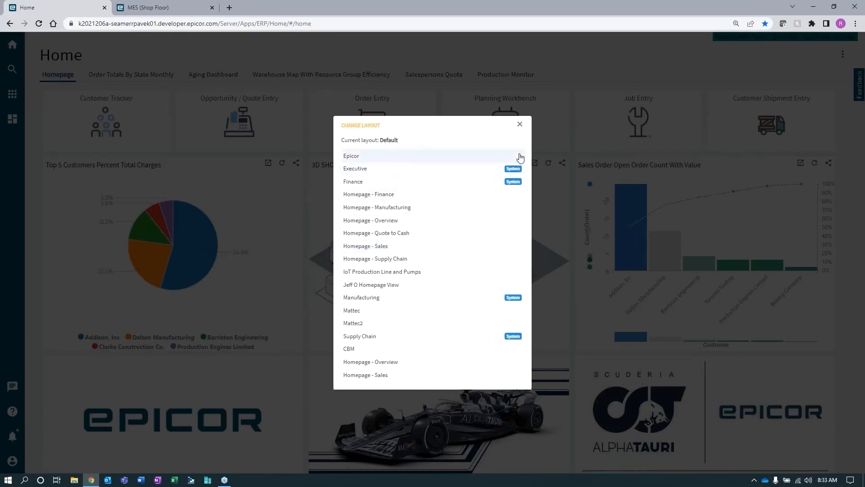
click(520, 124)
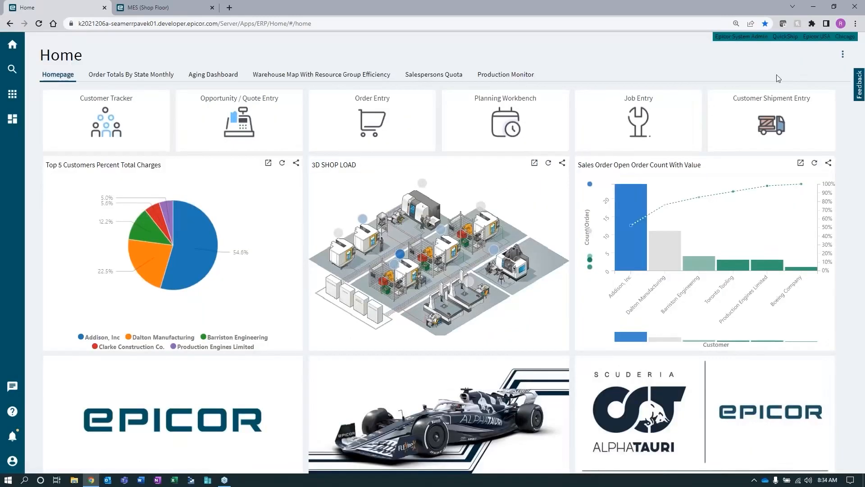
- Put the home page into edit mode and try narrowing the Customer Tracker widget, restoring its original width
click(842, 54)
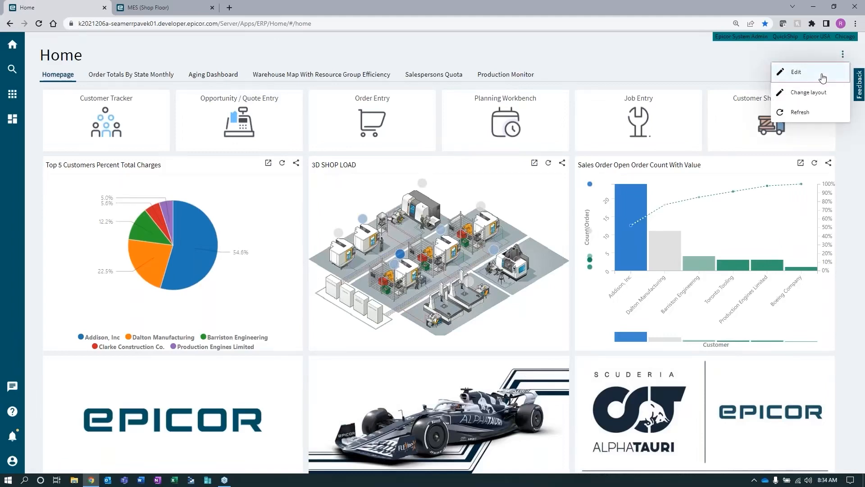
click(823, 78)
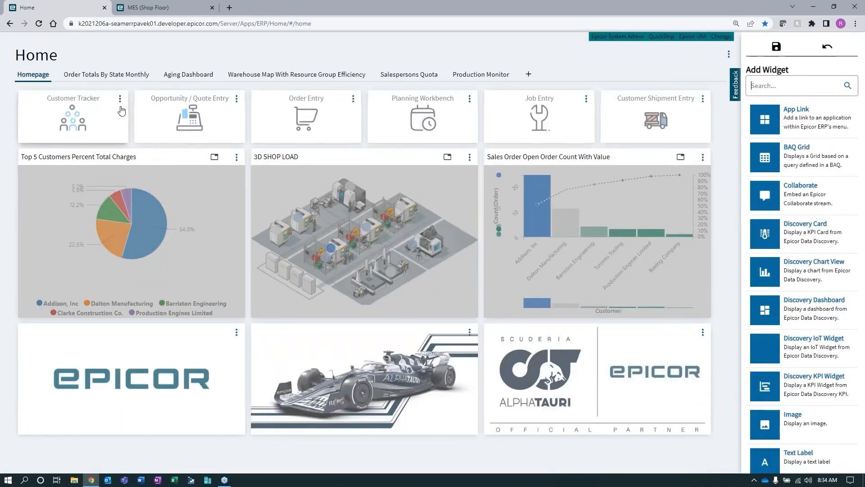
drag(128, 108, 69, 109)
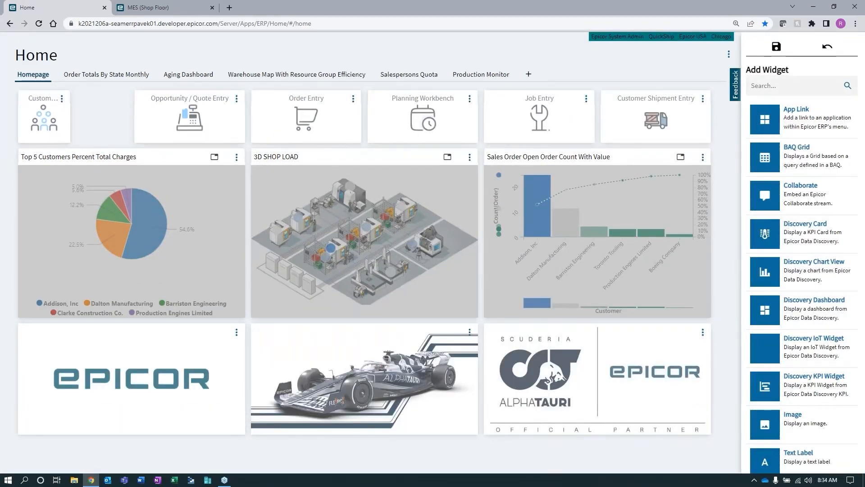
mouse_move(137, 109)
mouse_down()
mouse_move(193, 109)
mouse_move(136, 113)
mouse_up()
drag(72, 114, 129, 115)
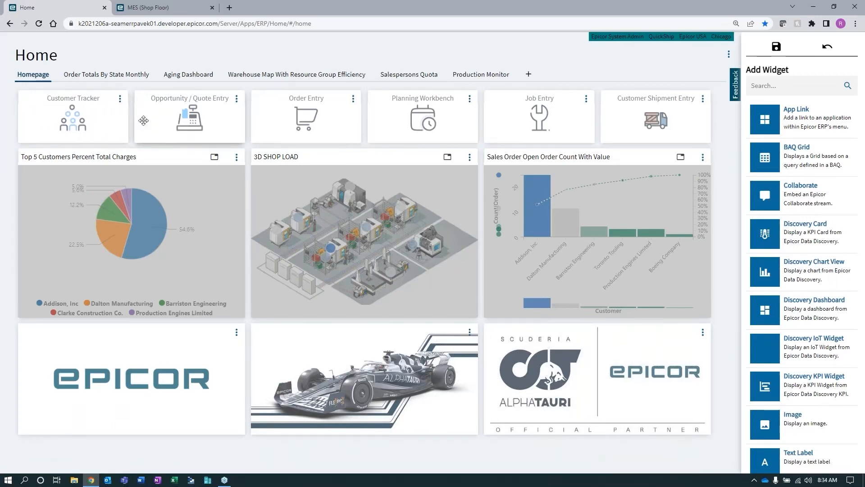
mouse_move(135, 119)
mouse_down()
mouse_move(194, 117)
mouse_move(135, 117)
mouse_up()
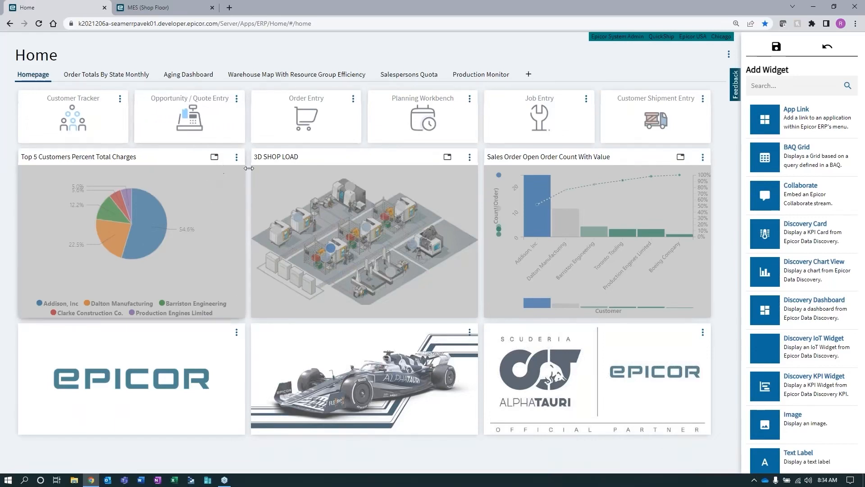
- Try rearranging the three image widgets beneath the charts on the Homepage layout
drag(168, 356, 168, 393)
drag(352, 374, 353, 431)
drag(595, 357, 570, 391)
drag(401, 407, 406, 337)
drag(175, 405, 180, 363)
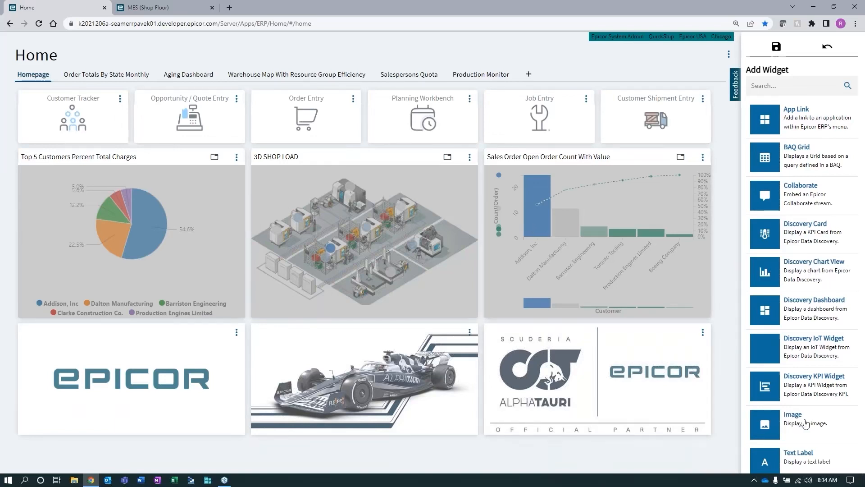
- Look through the widgets that can be added to the home page and save the layout
scroll(811, 422, down, 2)
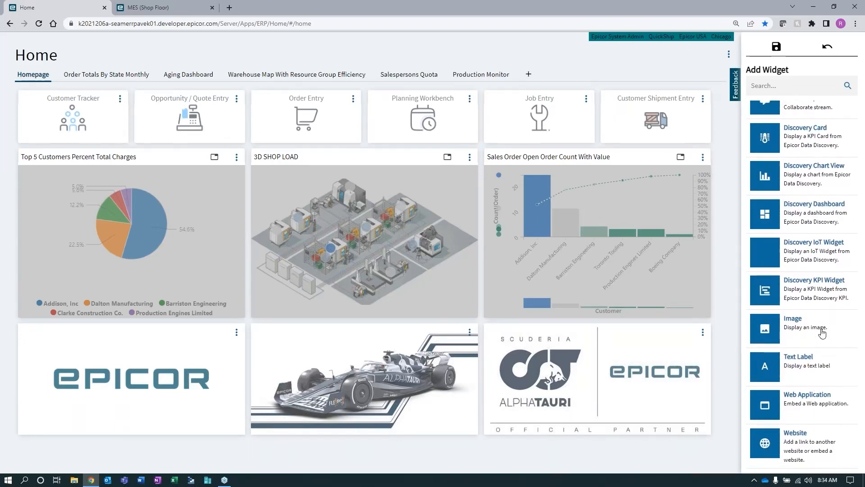
scroll(823, 332, up, 2)
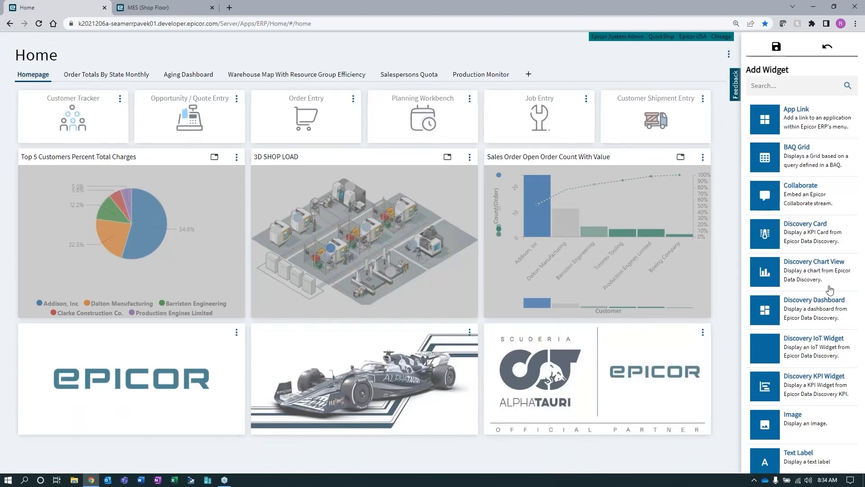
click(775, 49)
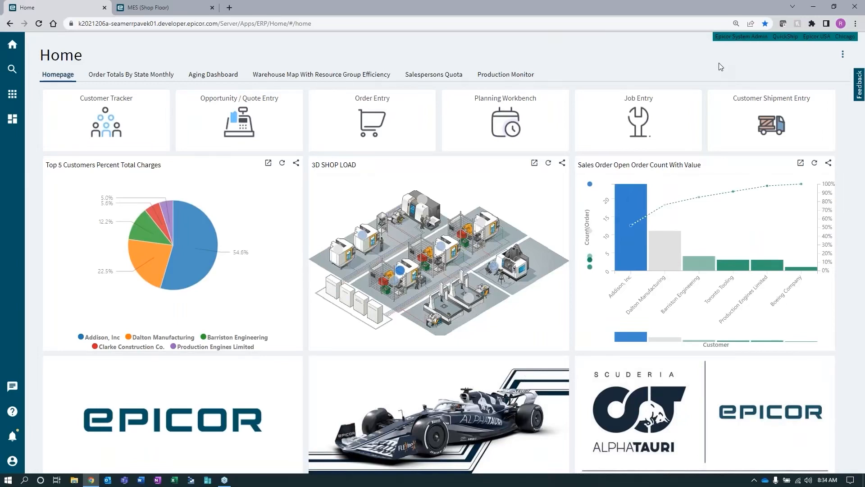
click(842, 58)
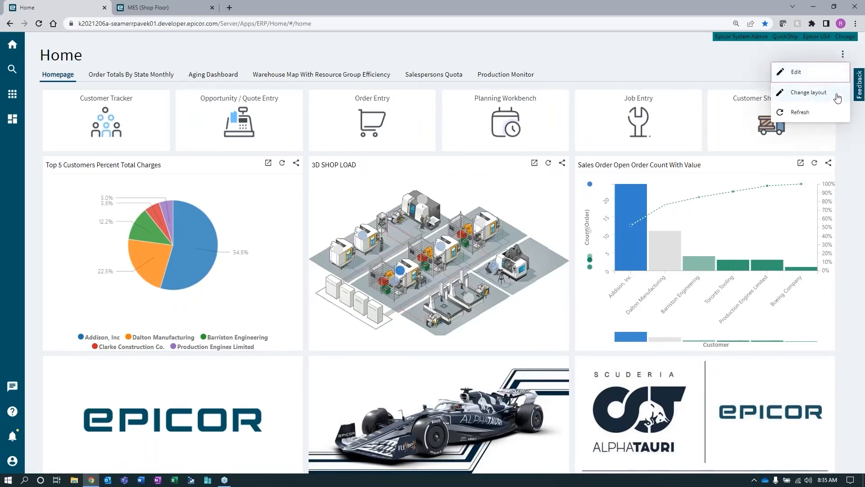
click(677, 49)
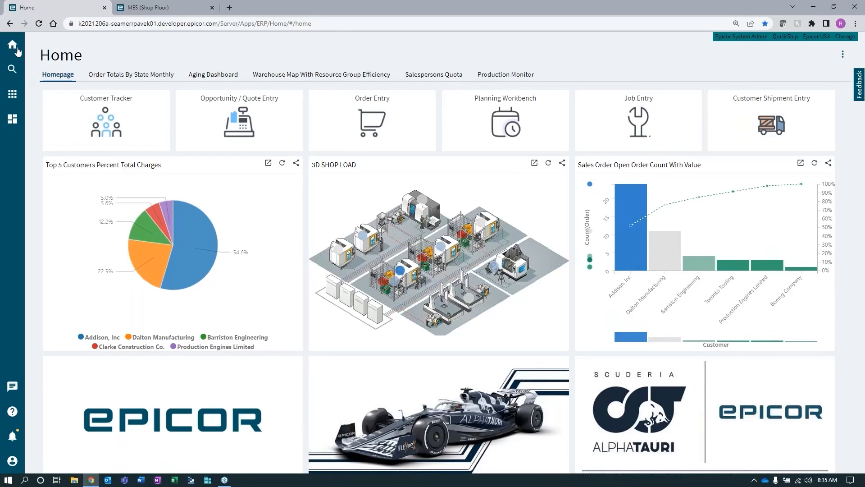
- Browse the main menu to Order Management under Sales Management and review its General Operations, Setup and Reports entries
click(13, 94)
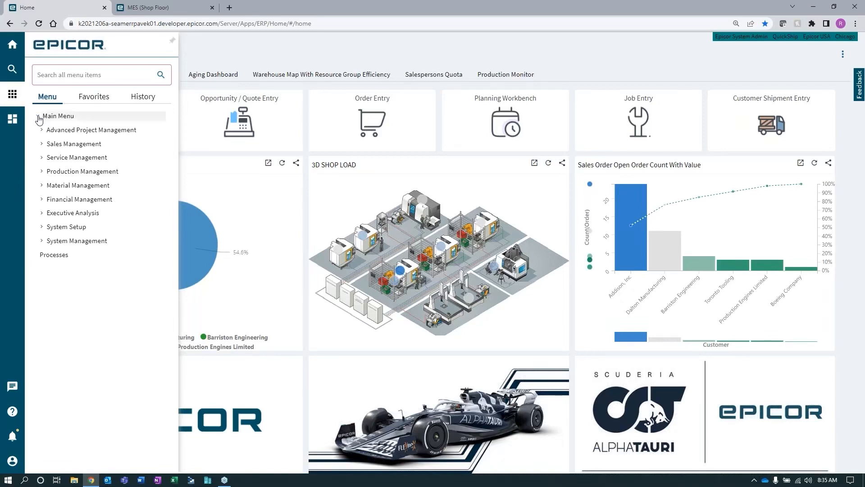
click(40, 118)
click(39, 117)
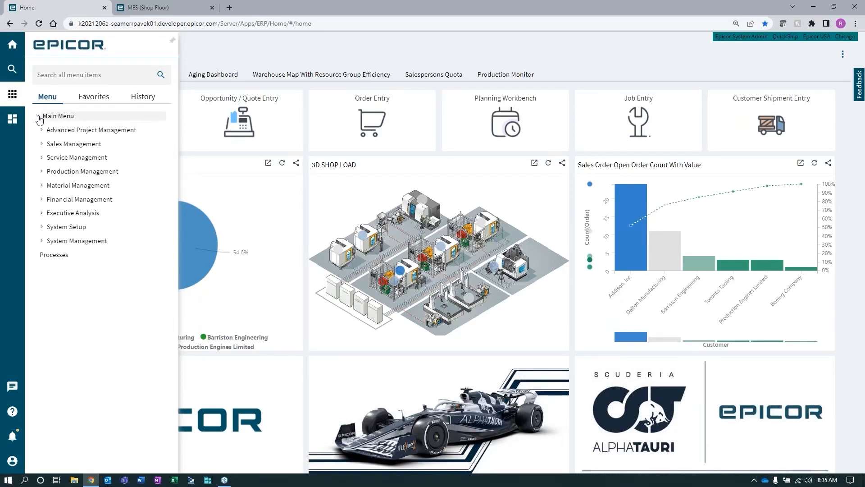
click(42, 145)
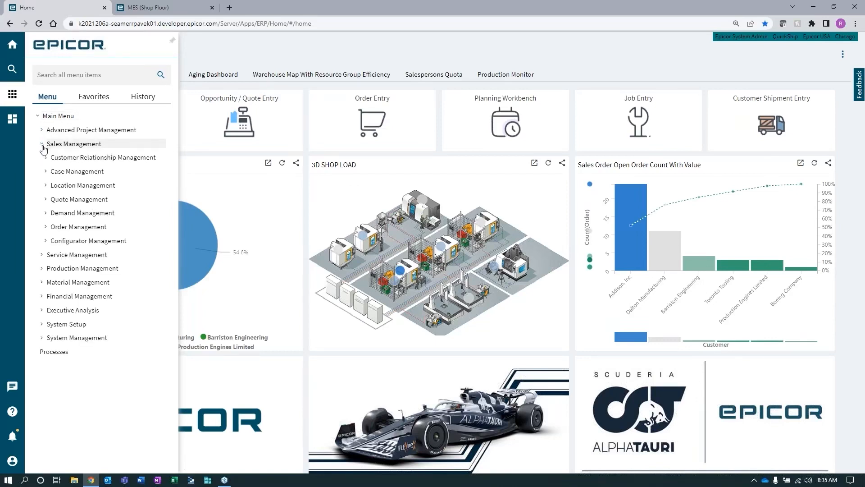
click(46, 227)
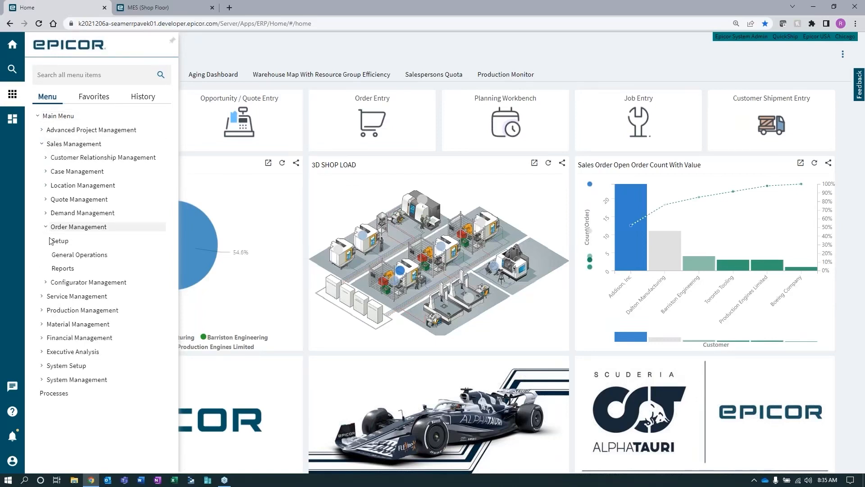
click(79, 255)
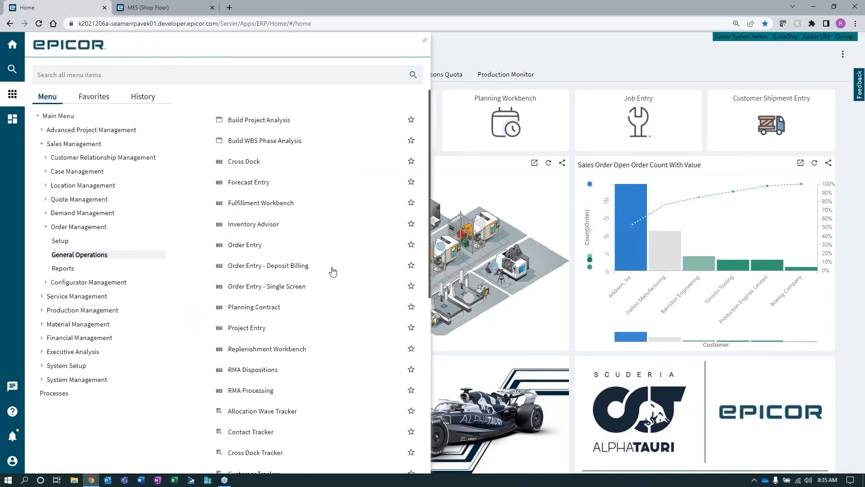
click(65, 243)
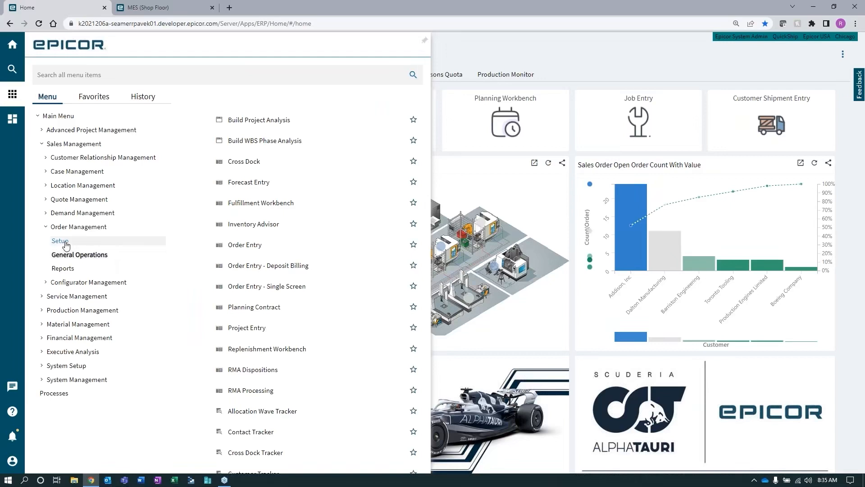
click(66, 270)
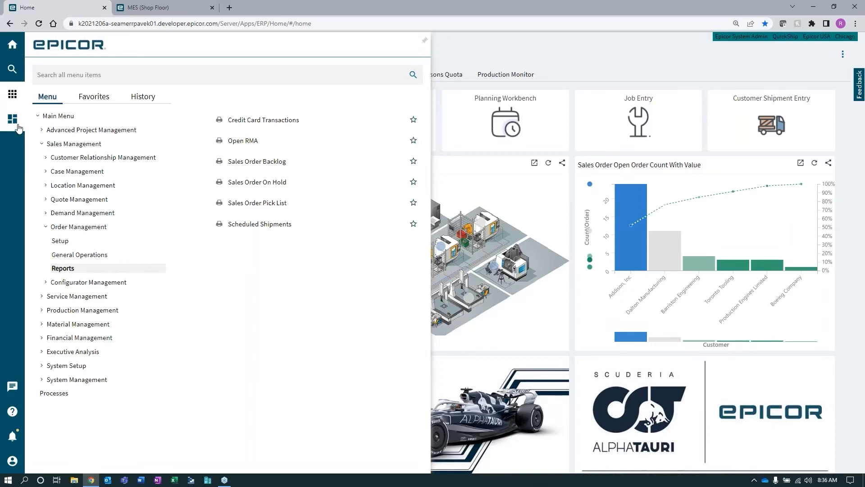
mouse_move(752, 215)
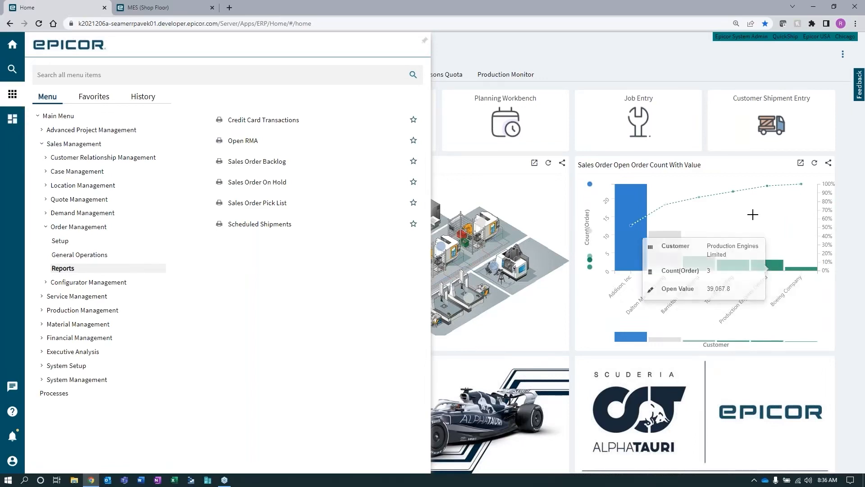
- Open Data Discovery, search the exploration views for "top 5" and open the Top 5 Customers Percent Total Charges view
click(12, 125)
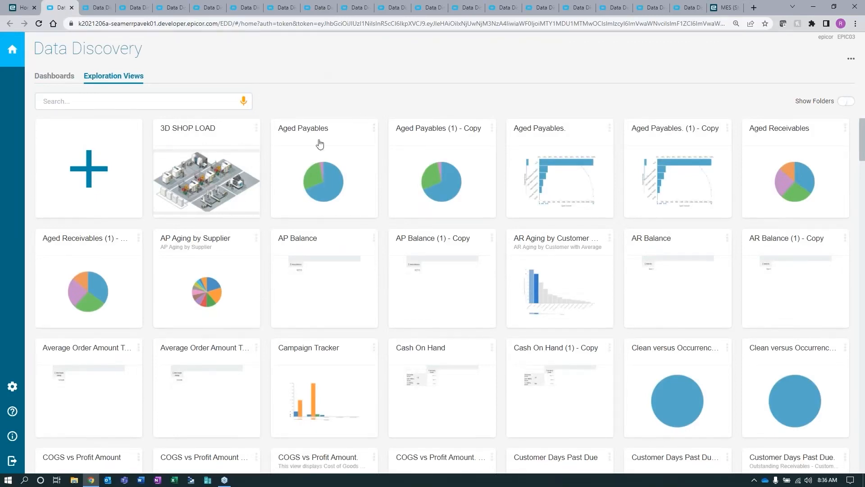
click(205, 101)
text(top 5)
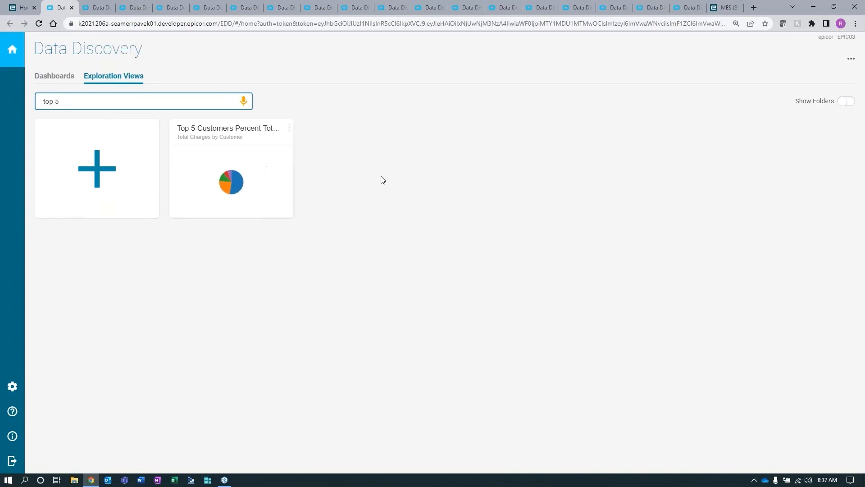
click(251, 167)
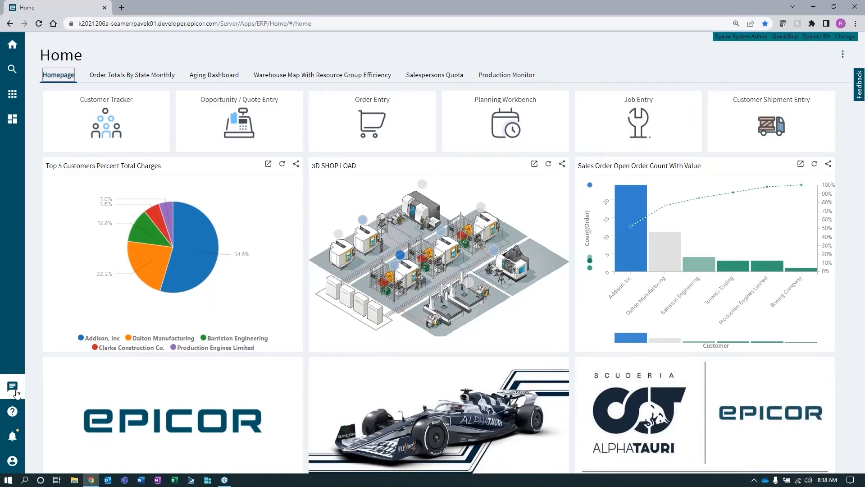
- Open the Collaborate message stream and examine the actions available for the #Addison hashtag
click(15, 390)
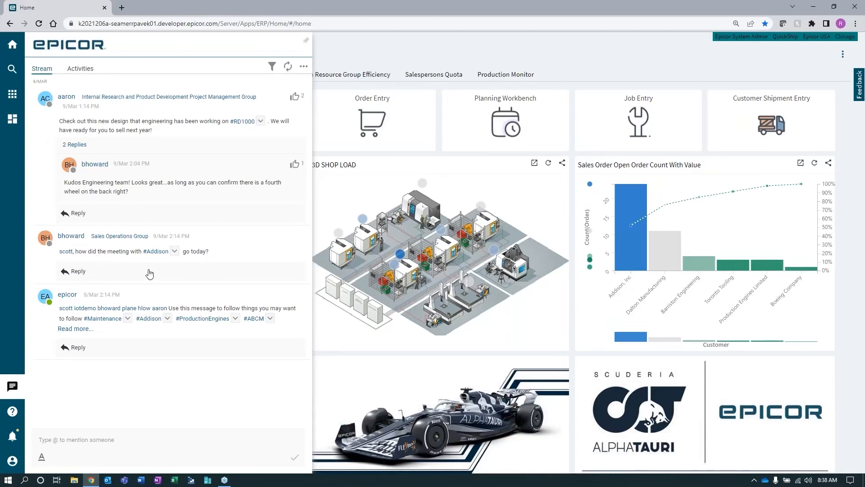
click(174, 252)
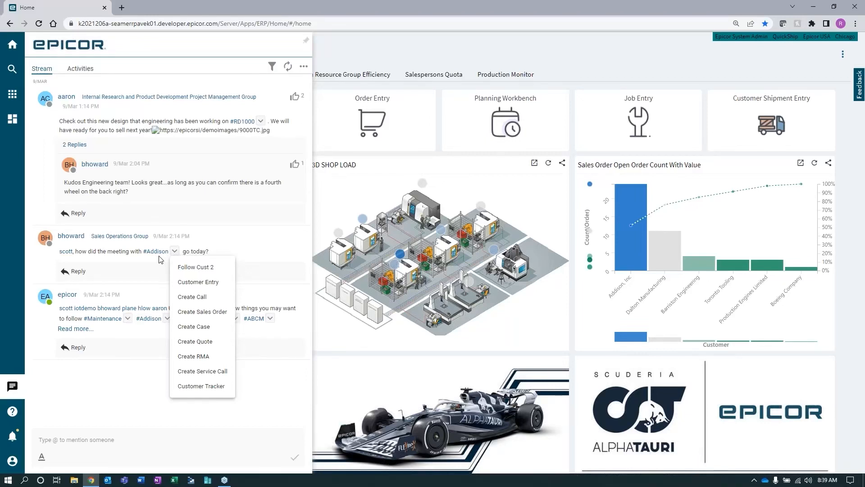
click(305, 68)
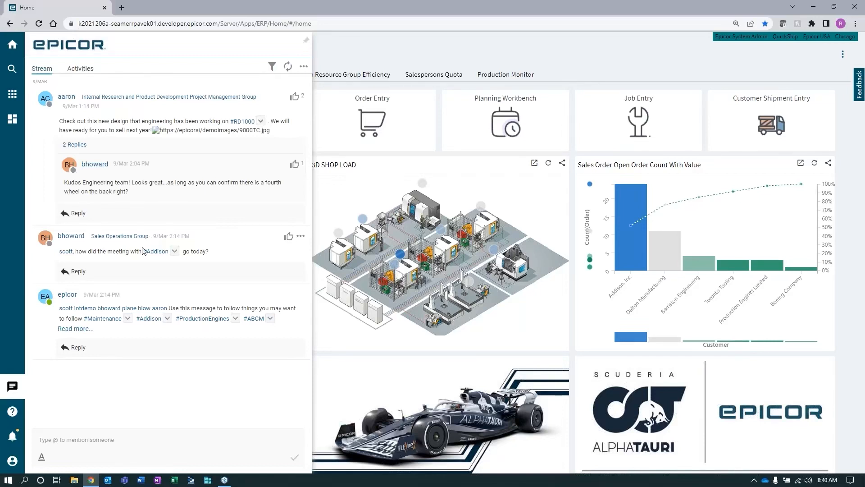
- Open and widen the help pane, browse its Videos, Articles and Guided content, and show the additional help and support resources
click(13, 411)
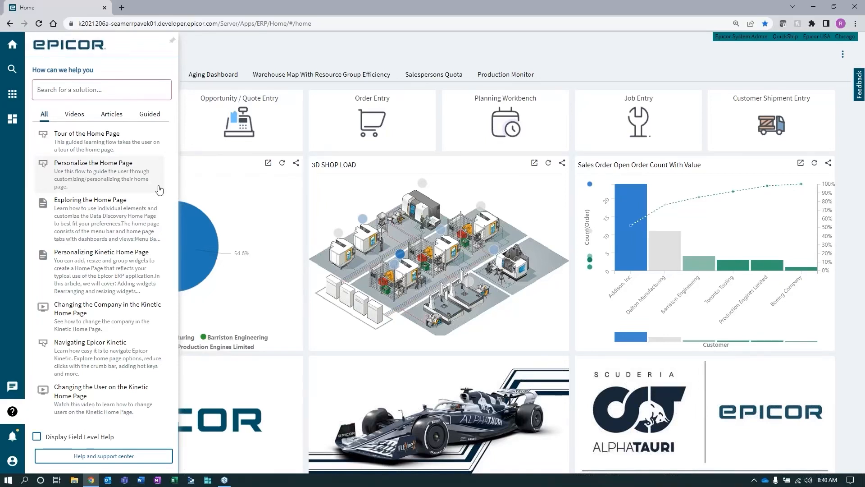
drag(179, 182, 253, 180)
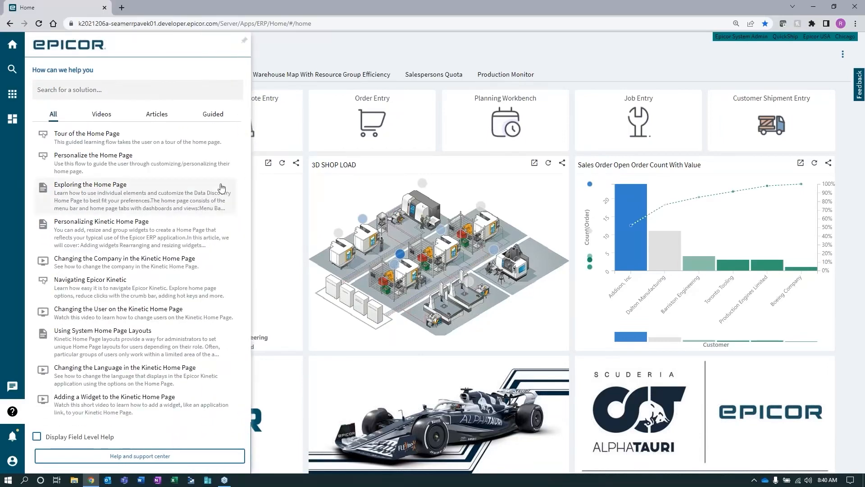
click(105, 122)
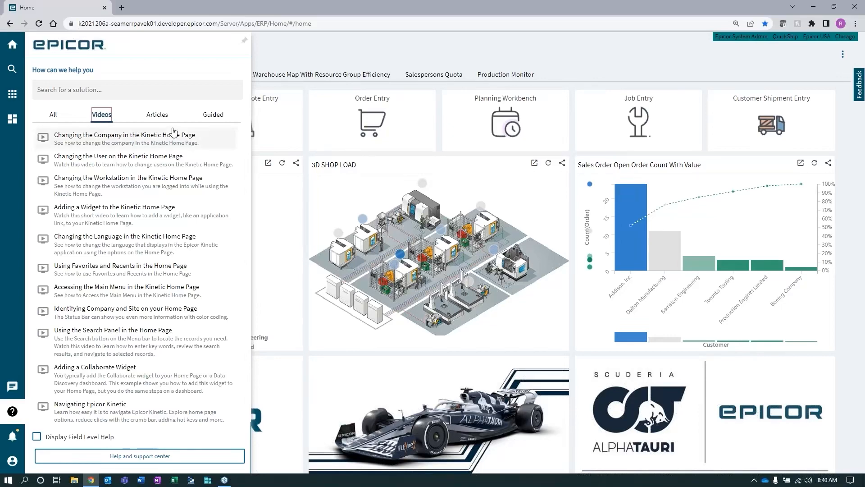
click(157, 115)
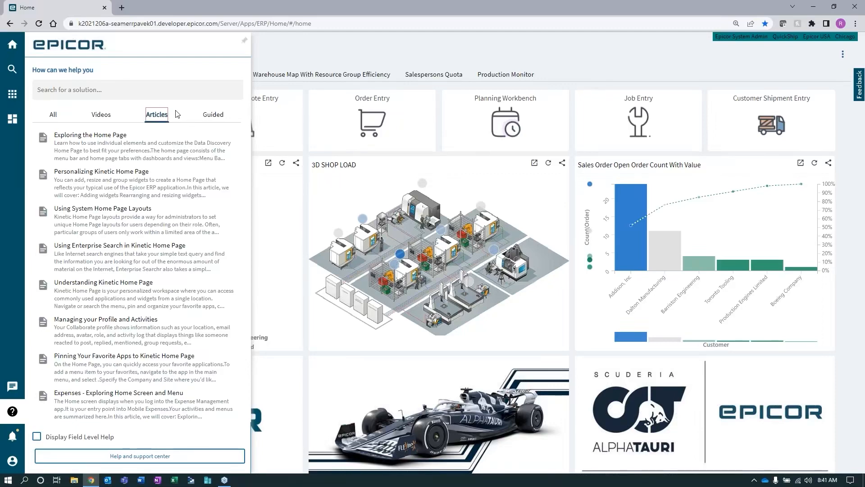
click(213, 114)
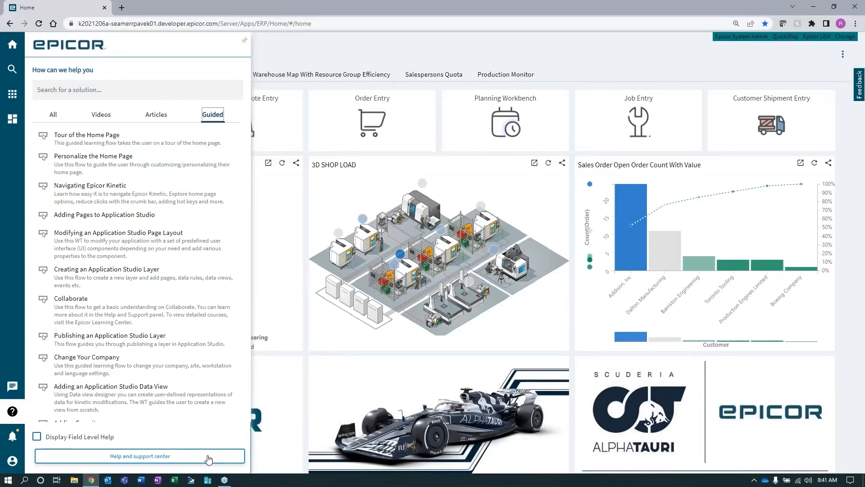
click(209, 458)
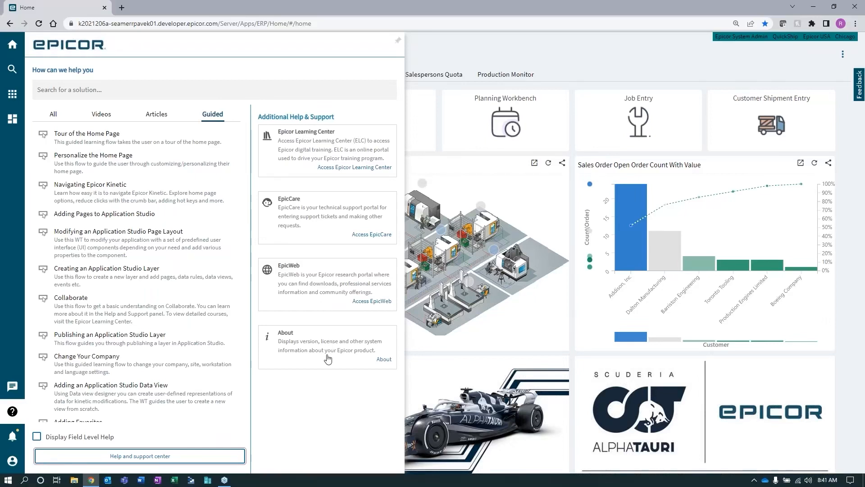
- Open the user settings, review the available Site options, and close the settings without changing the site
click(12, 461)
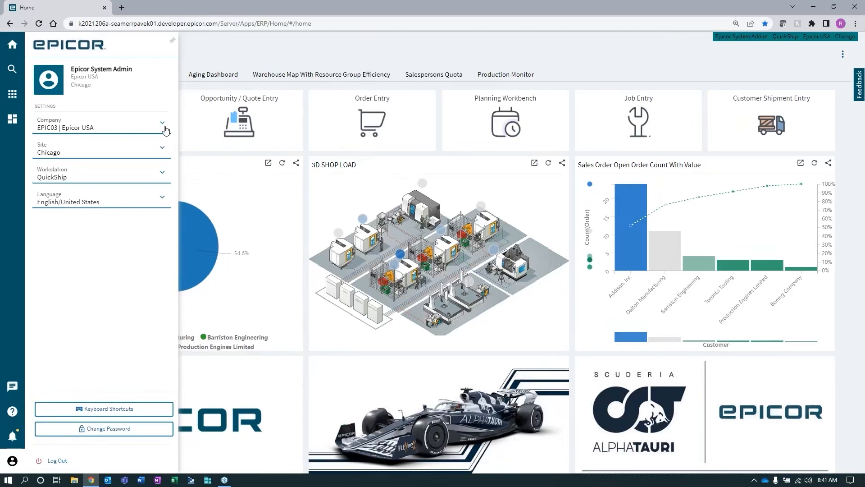
click(163, 152)
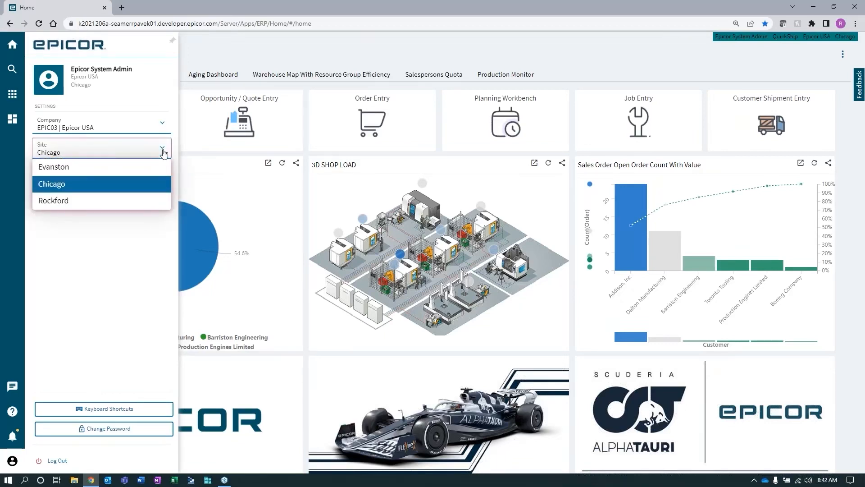
click(162, 151)
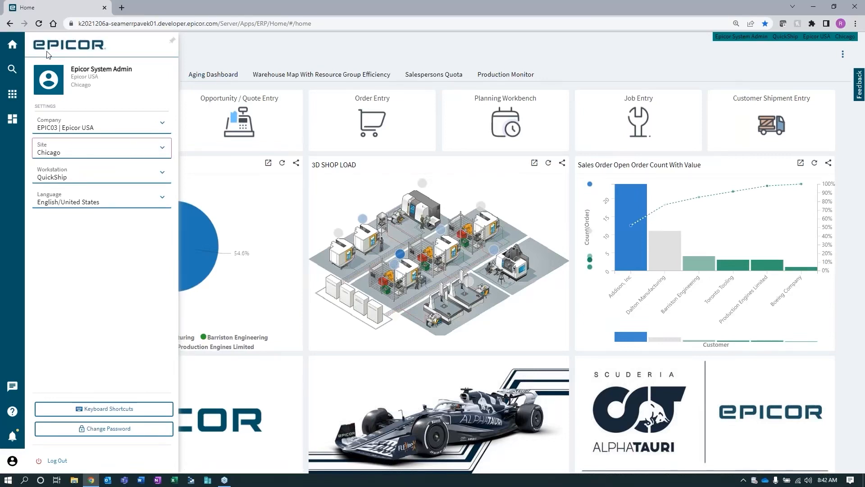
click(247, 52)
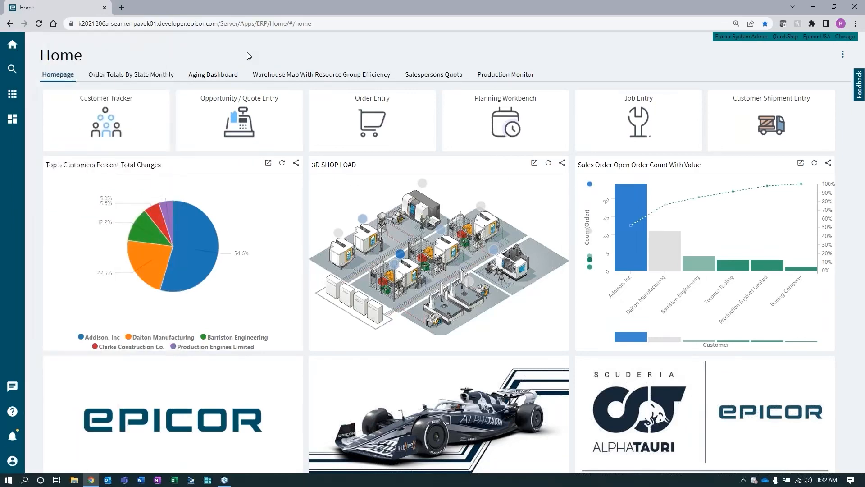
- Open Opportunity / Quote Entry, check the view options of the Opportunity/Quotes list, and collapse and re-expand the list
click(267, 124)
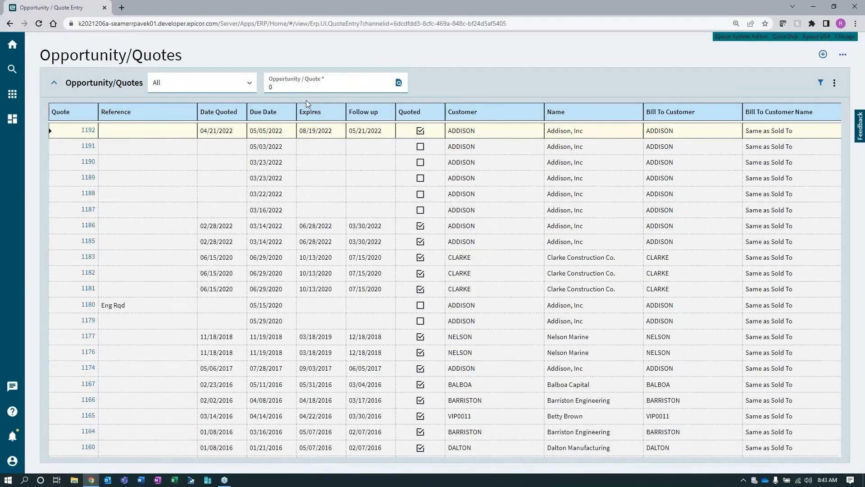
click(249, 85)
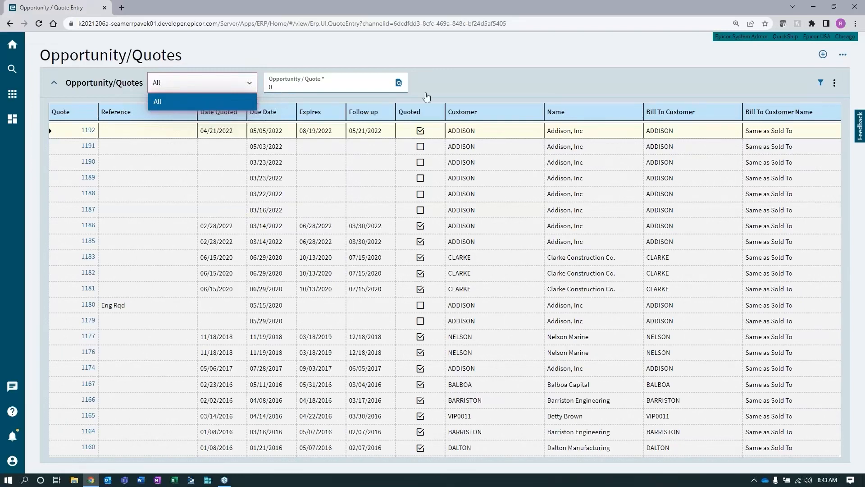
click(503, 51)
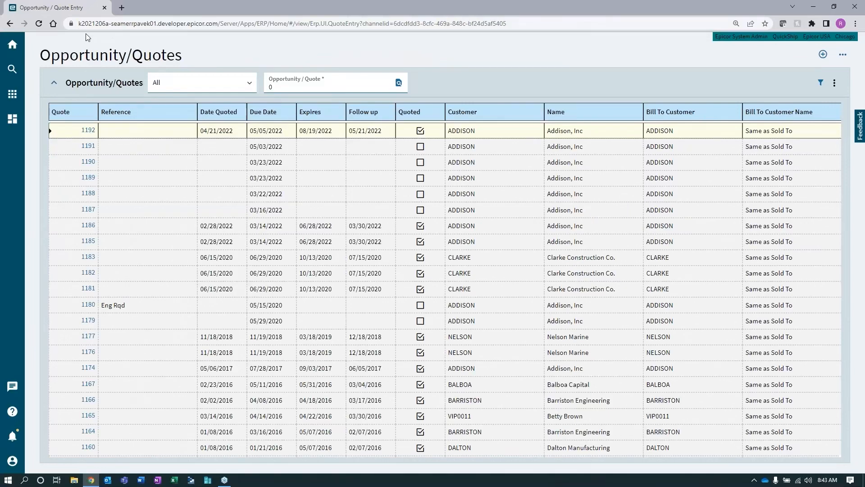
click(55, 85)
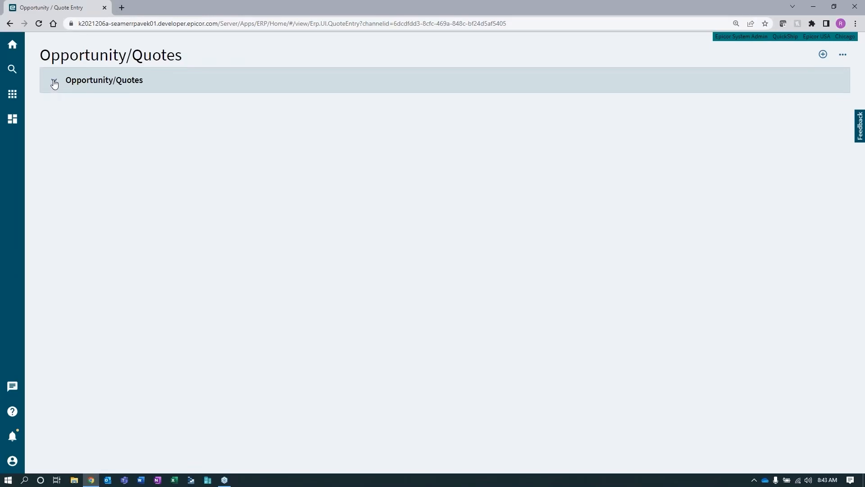
click(54, 83)
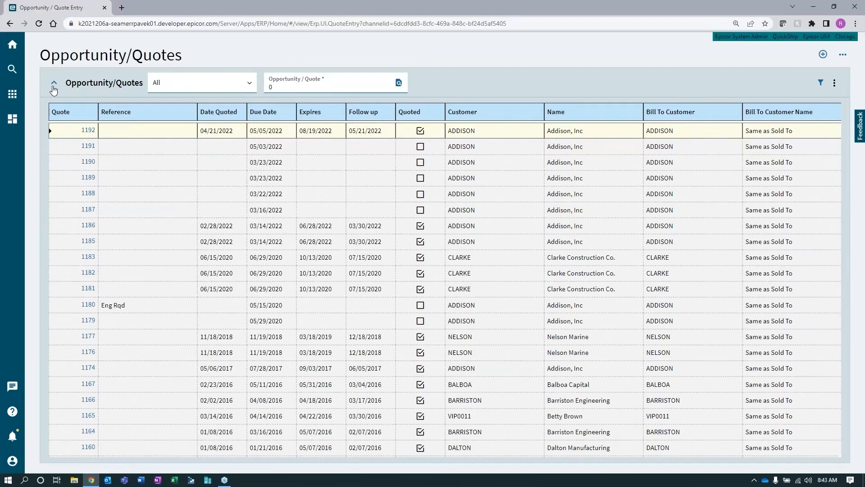
- Create a new quote with ADDISON as the Sold To customer
click(823, 55)
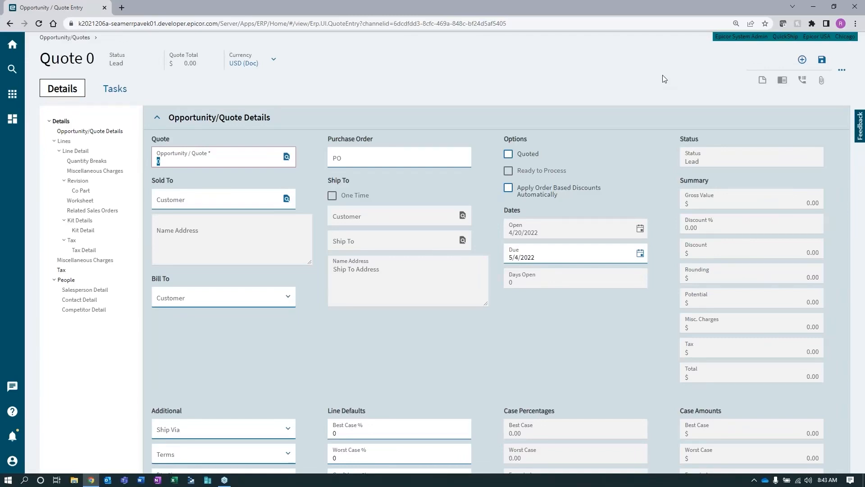
key(ctrl+plus)
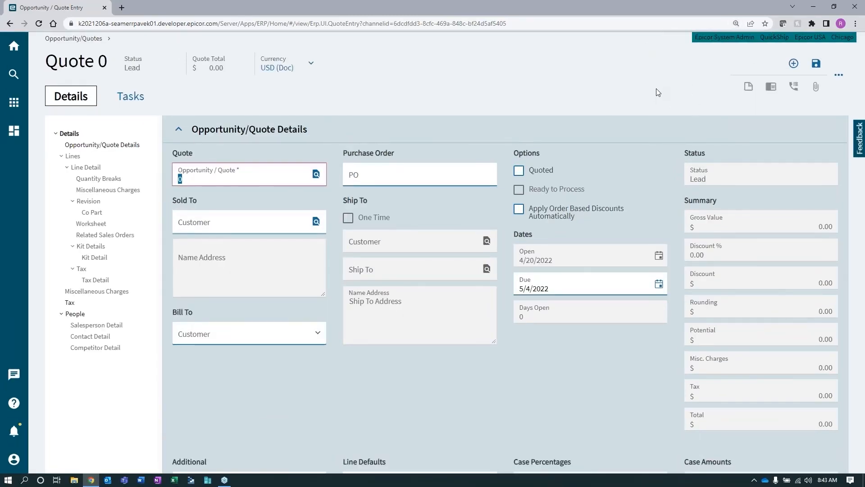
key(ctrl+minus)
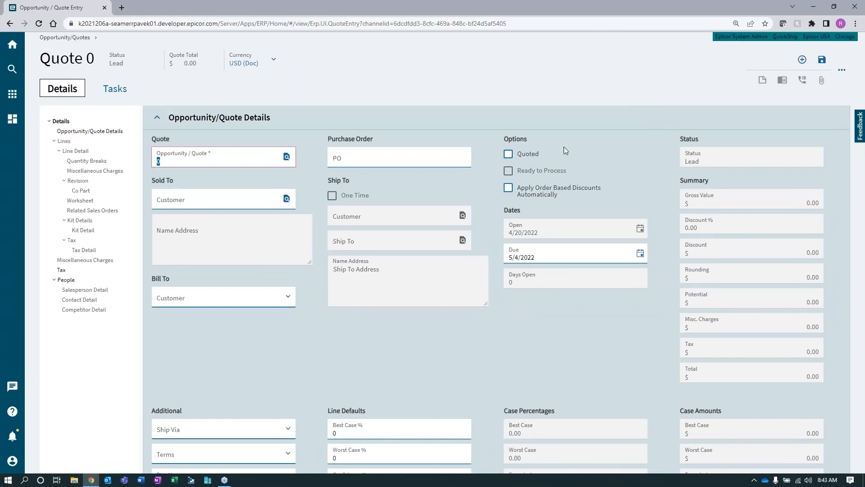
click(249, 194)
text(add)
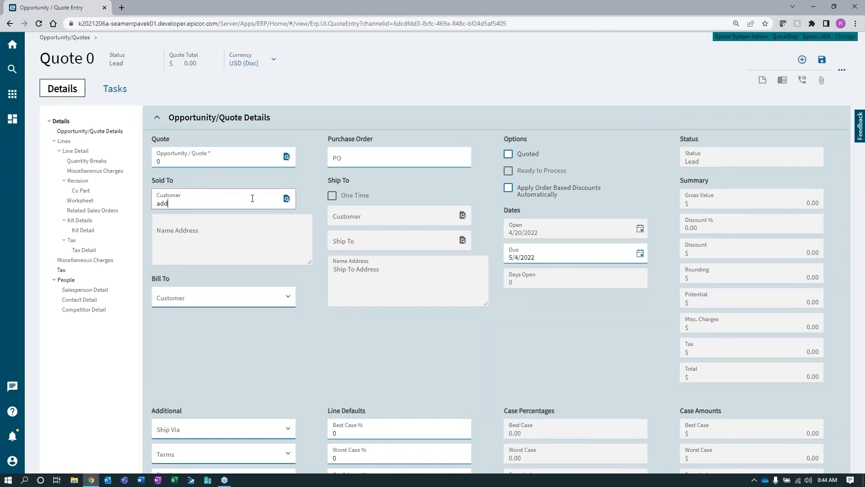
text(ison)
key(Tab)
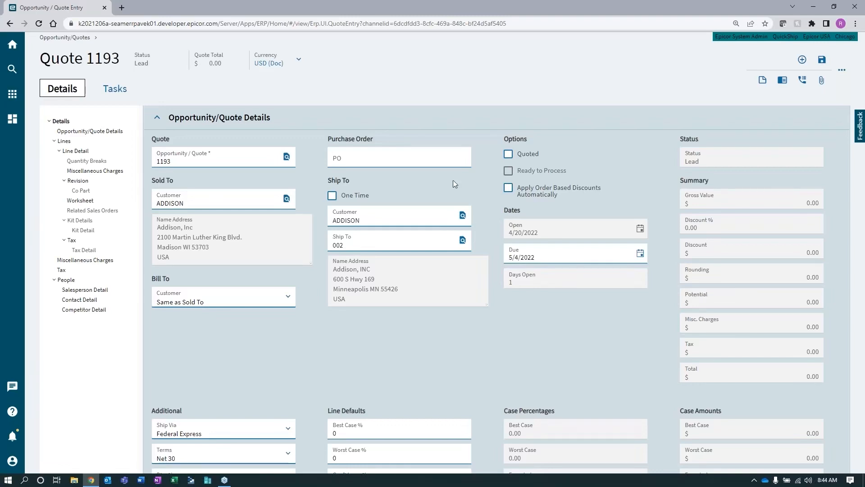
- Enter CLOUD as the quote's purchase order
click(444, 160)
text(CLOU)
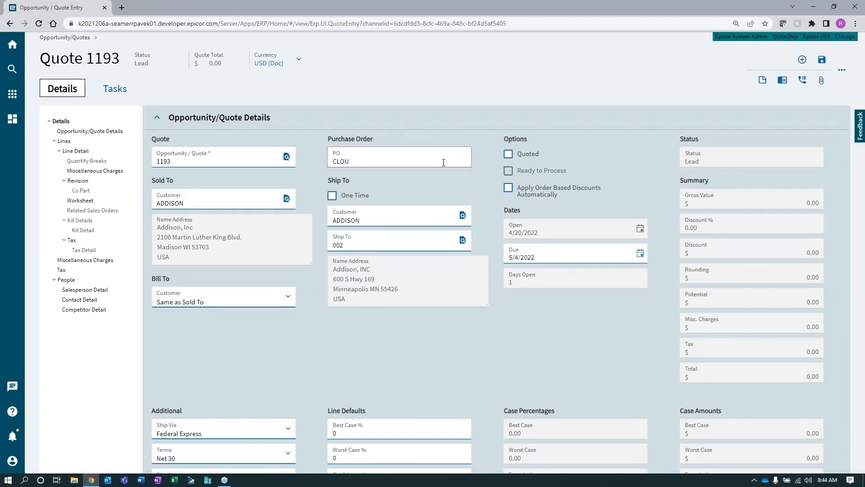
text(D)
click(491, 169)
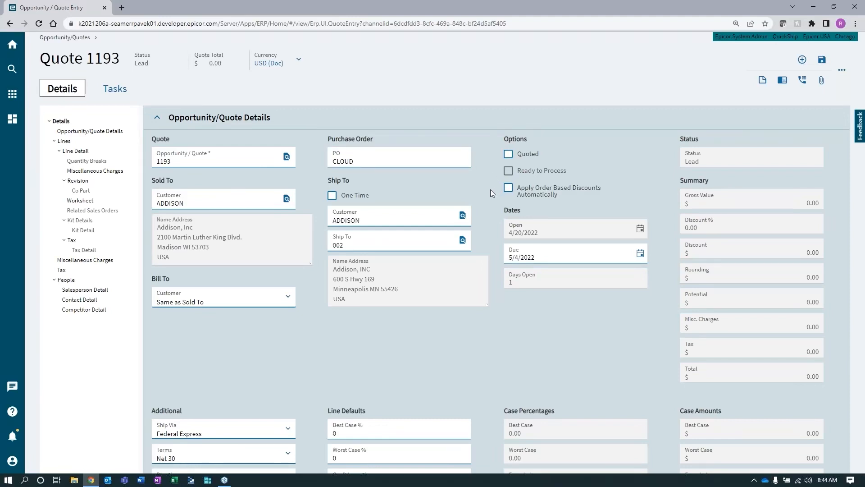
- Collapse the Opportunity/Quote Details section and add a quote line for part DCD-100-SP
click(158, 118)
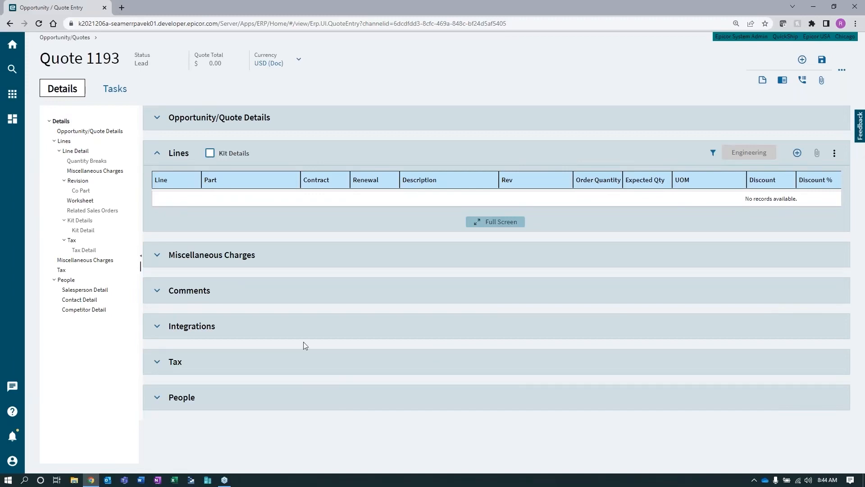
click(798, 155)
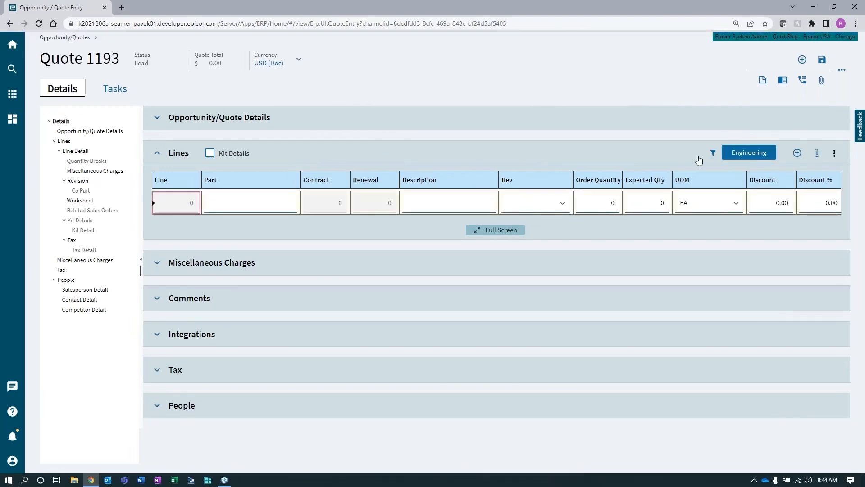
click(248, 198)
text(dcd)
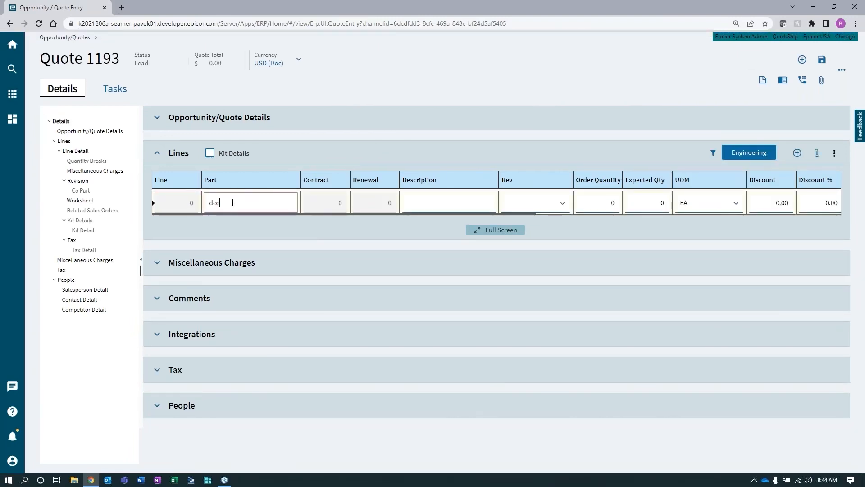
text(-100-sp)
key(Tab)
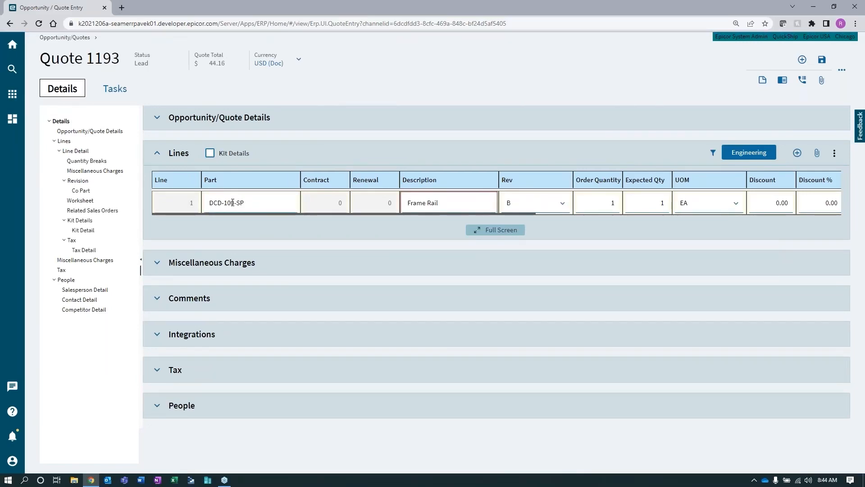
- Set the expected quantity of the DCD-100-SP line to 100 and look along the line's columns
click(651, 201)
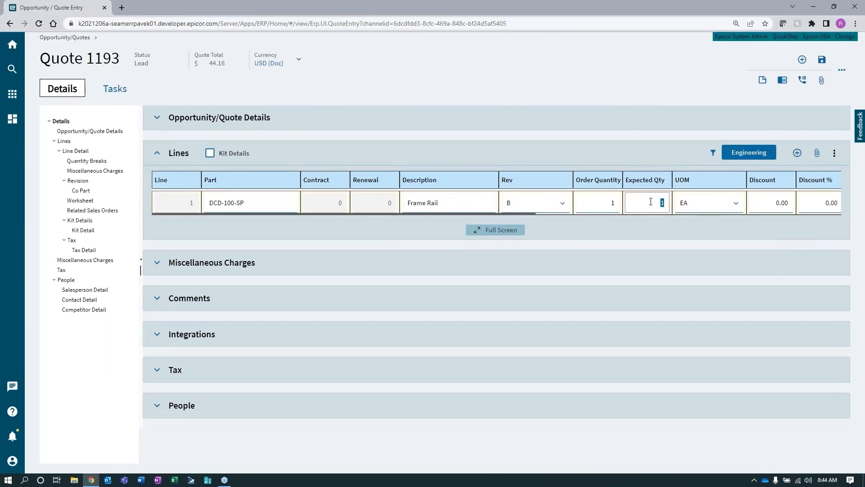
text(100)
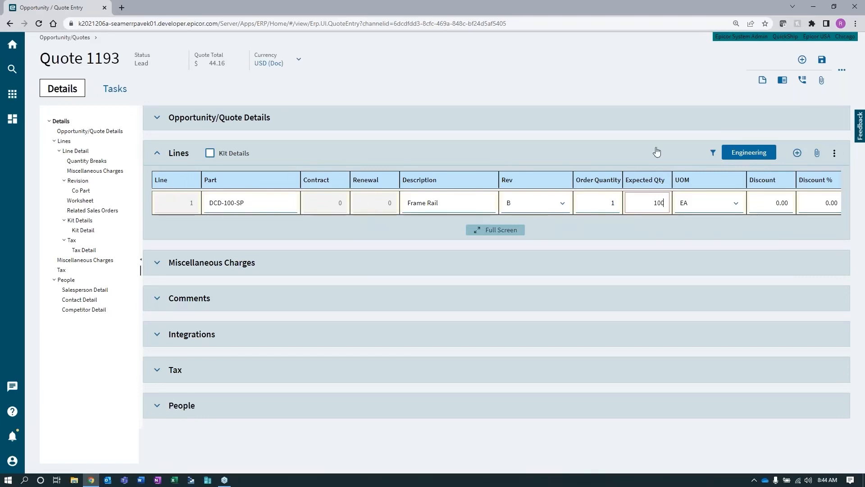
click(660, 90)
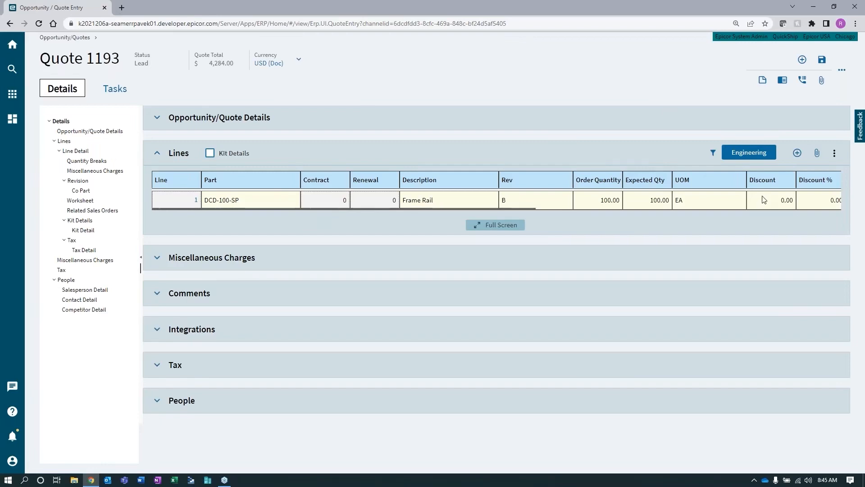
mouse_move(435, 209)
mouse_down()
mouse_move(663, 206)
mouse_move(408, 201)
mouse_up()
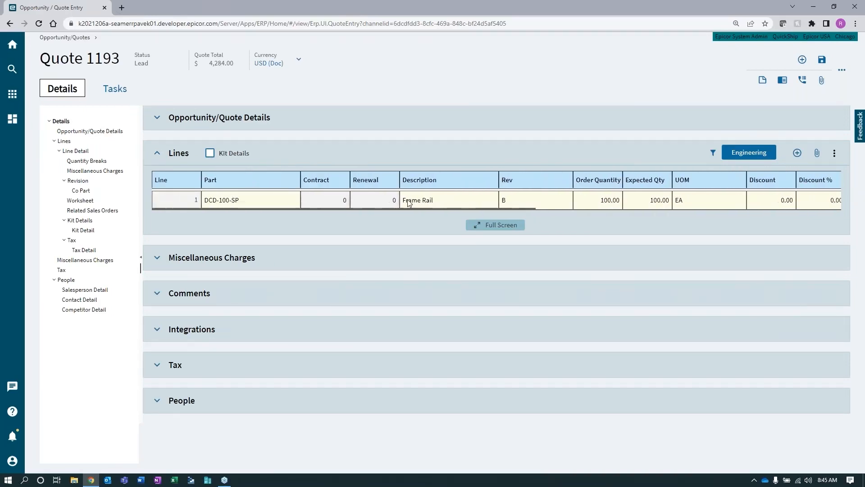
- Open the detail page of quote line 1, expand its Quantity Breaks section and review the line's fields
click(197, 204)
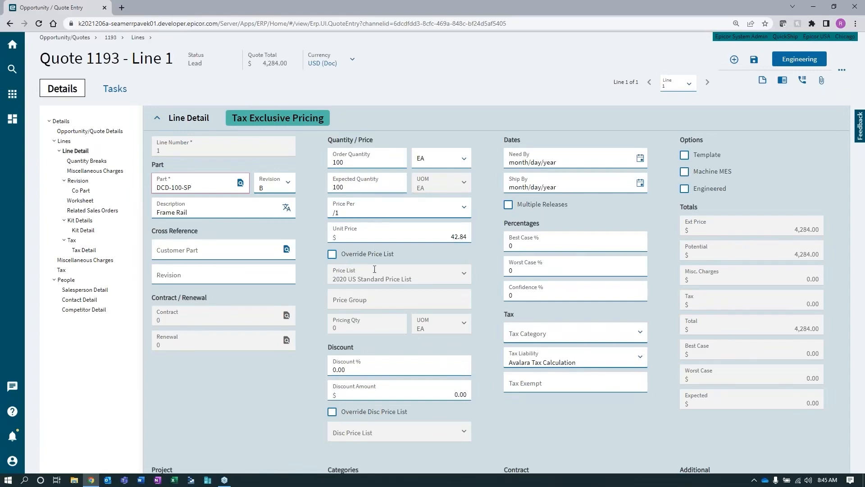
scroll(518, 273, down, 6)
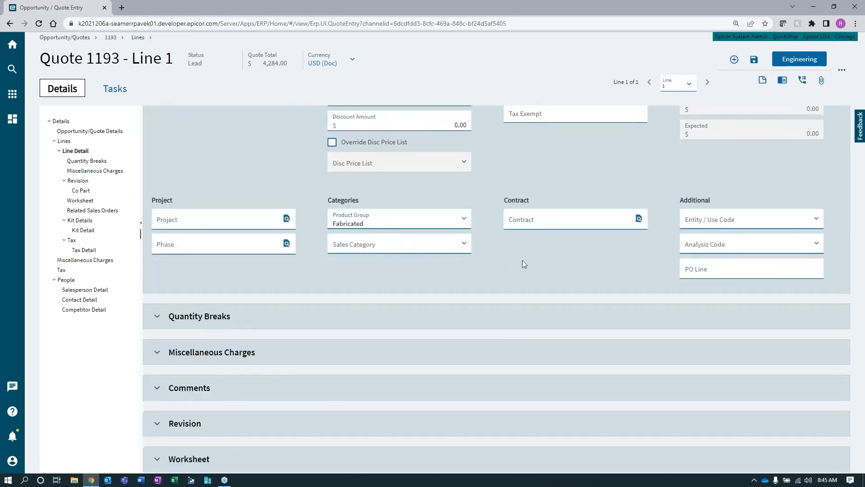
click(513, 311)
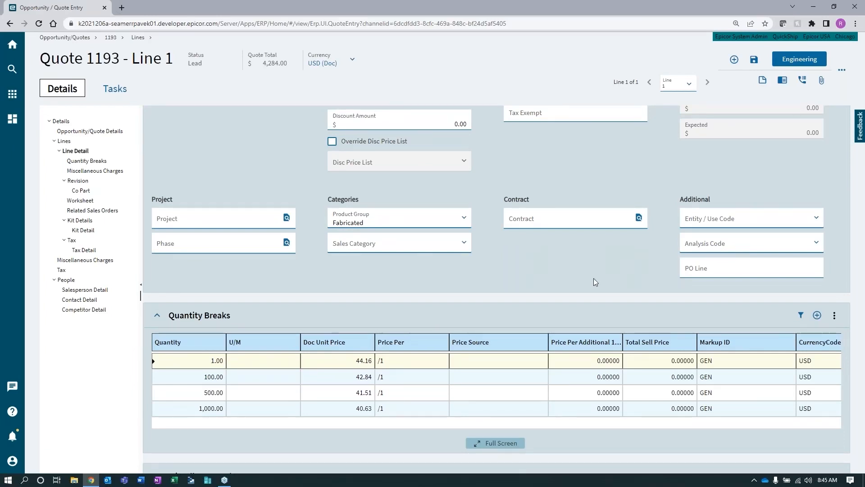
scroll(600, 276, up, 5)
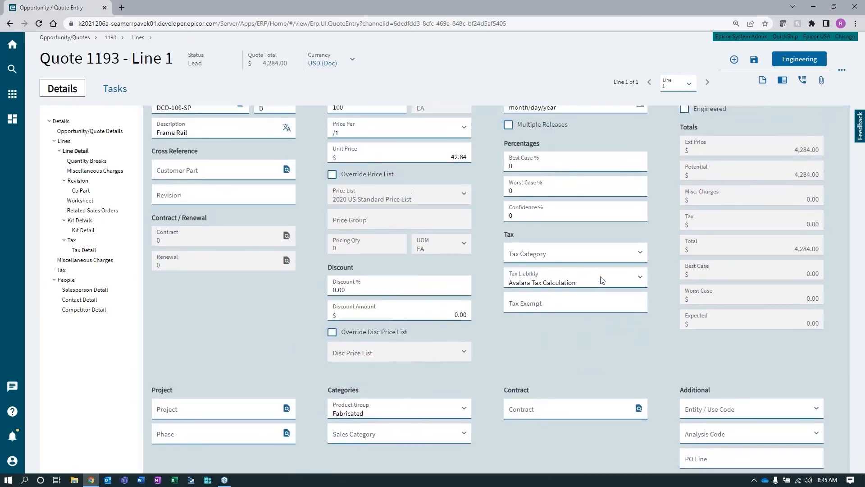
scroll(600, 281, up, 2)
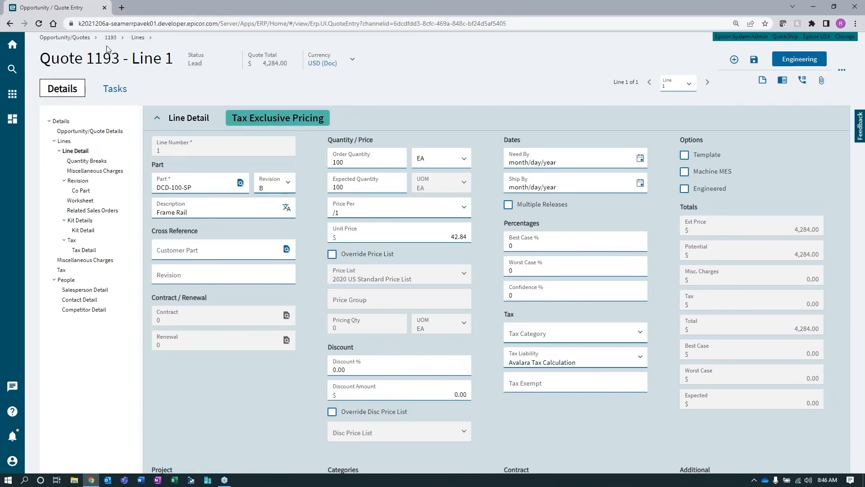
- Review the breadcrumb lists of quote sections and other quotes, and check the currency options for the quote
click(122, 38)
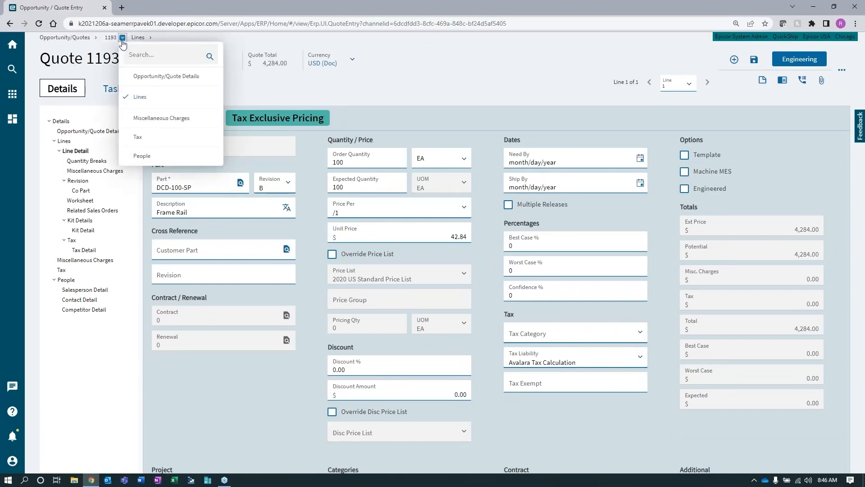
click(96, 39)
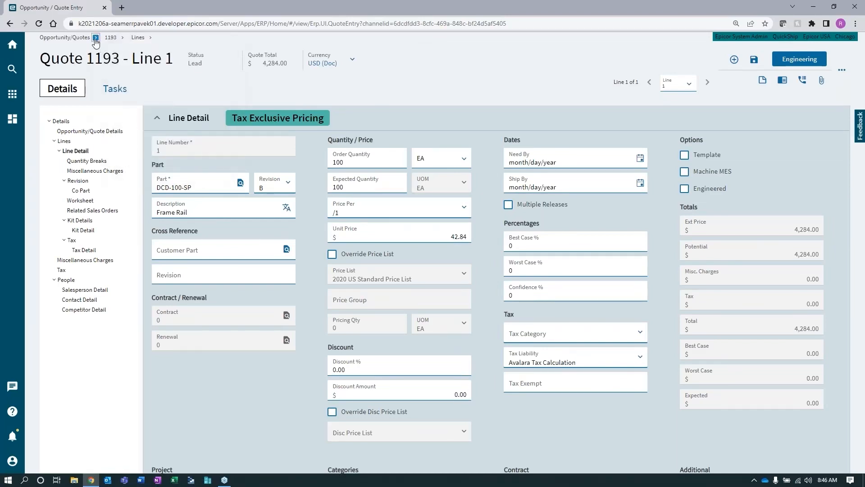
click(96, 40)
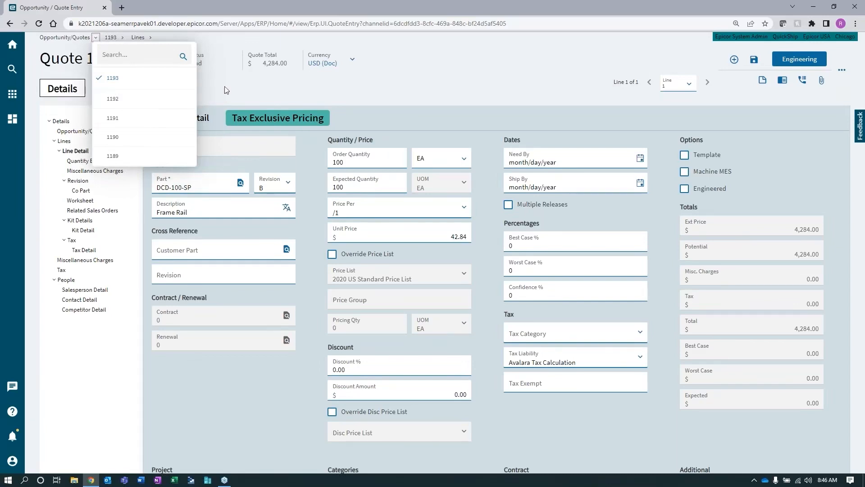
click(240, 76)
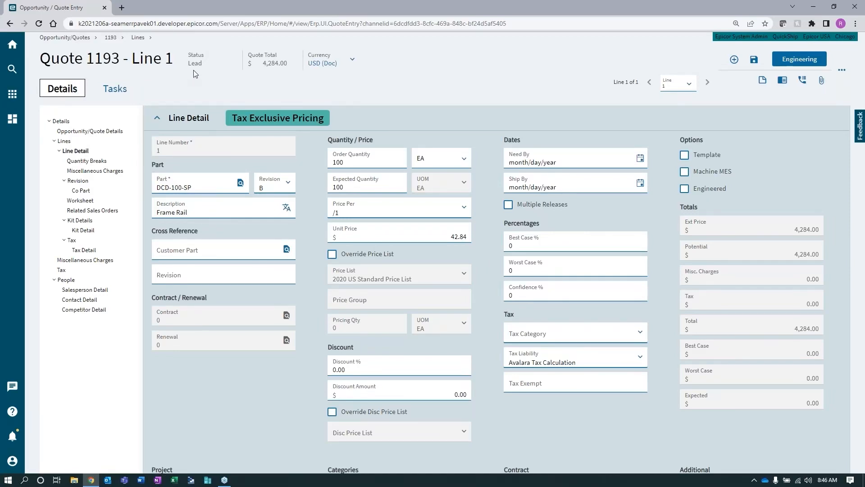
click(353, 60)
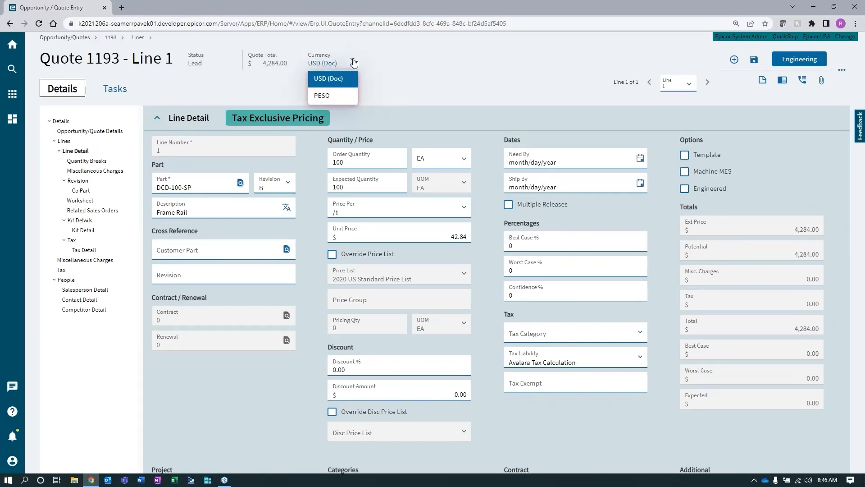
click(354, 61)
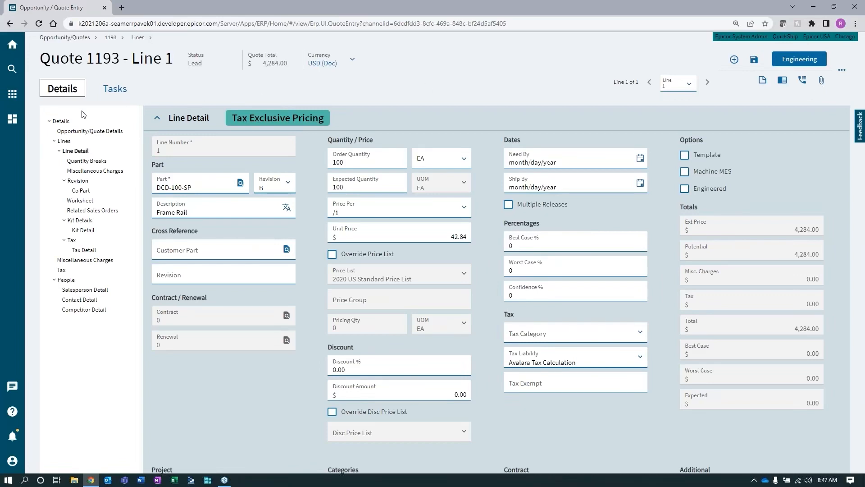
- Start a sales order from the quote, setting the Need By and Ship By dates to 4/22/2022 and propagating both to all lines
click(60, 121)
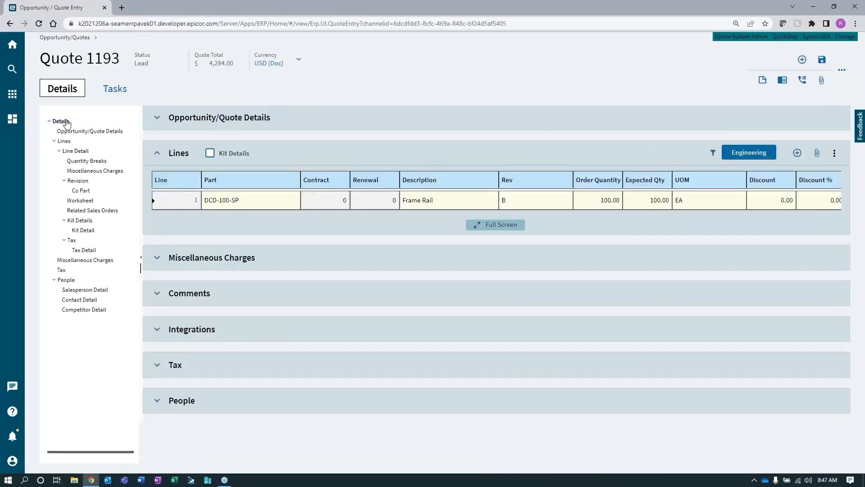
click(842, 74)
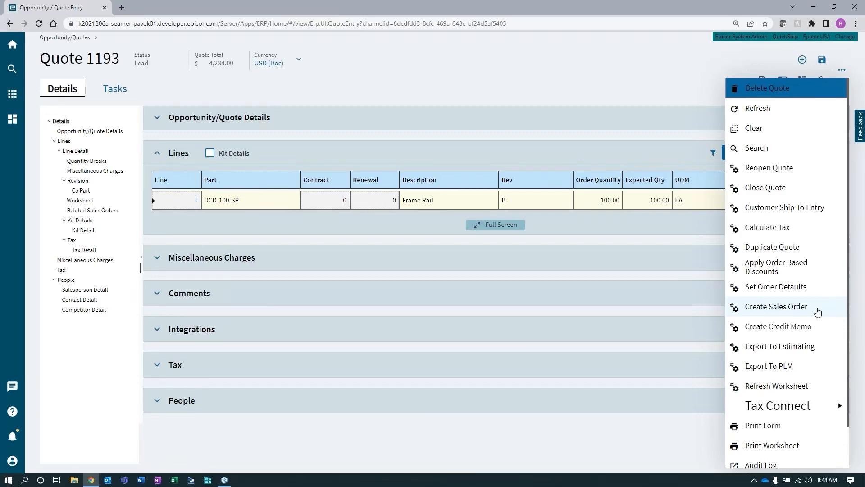
click(817, 311)
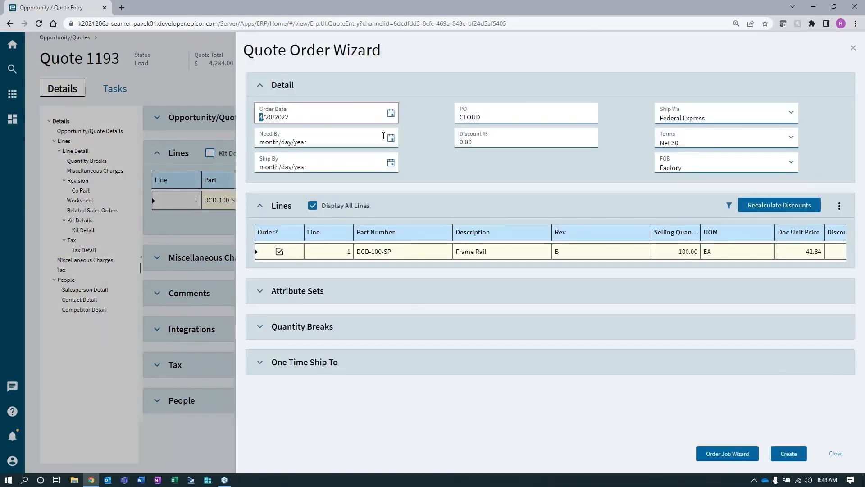
click(390, 137)
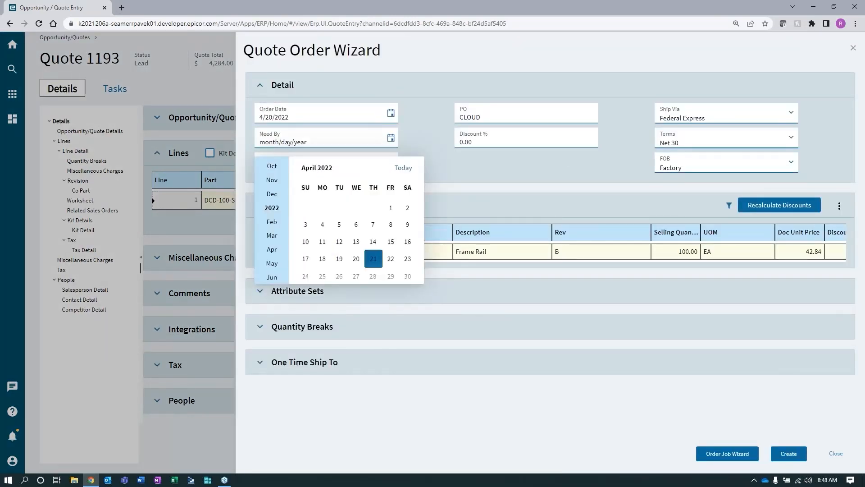
click(391, 259)
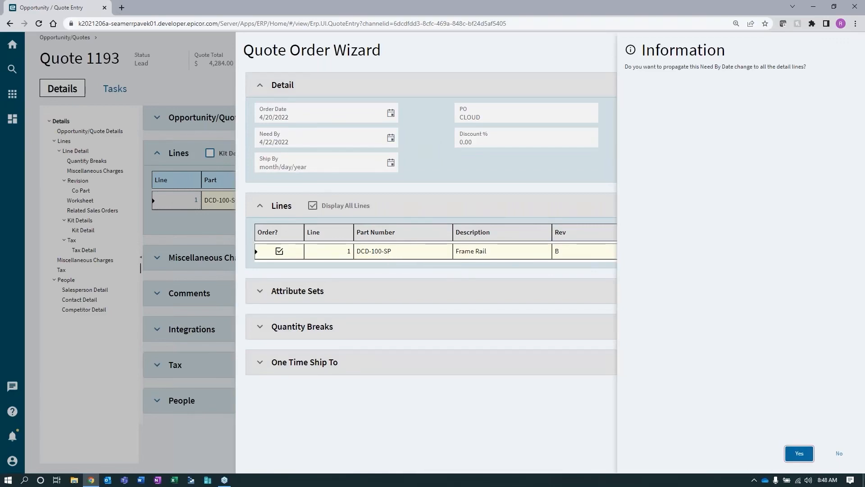
click(800, 453)
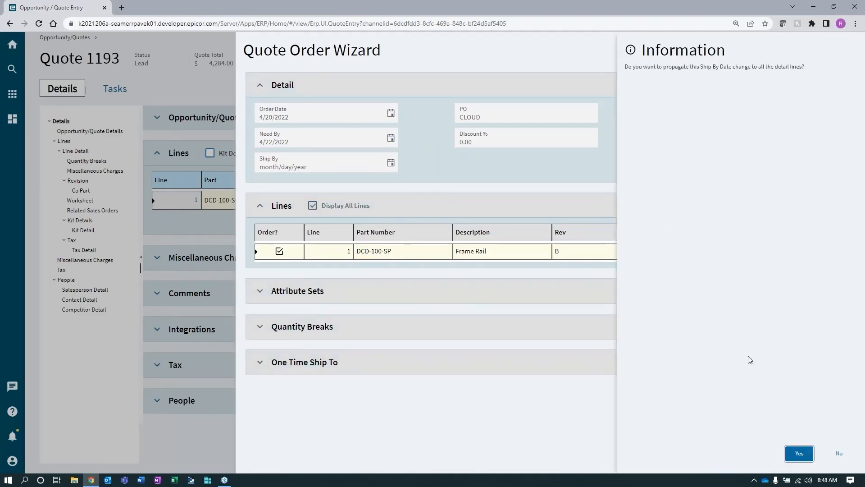
click(796, 455)
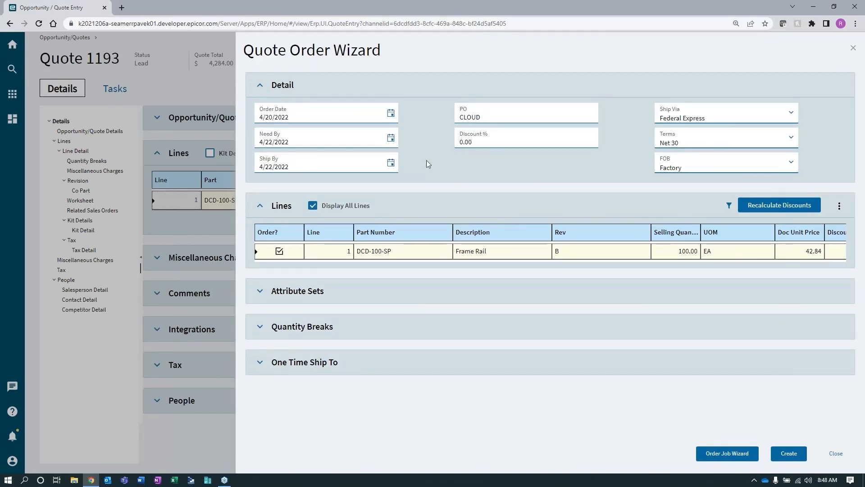
- Look at the discount percentage, leave it unchanged, and create the sales order from the quote
click(525, 141)
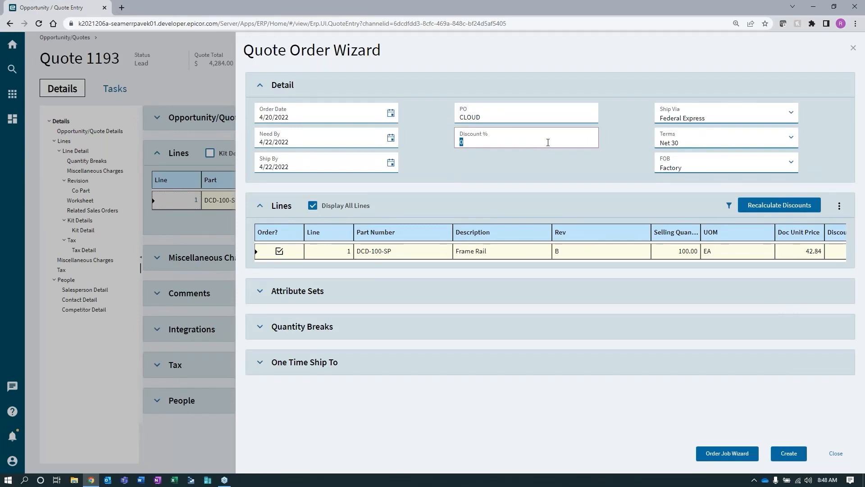
click(612, 136)
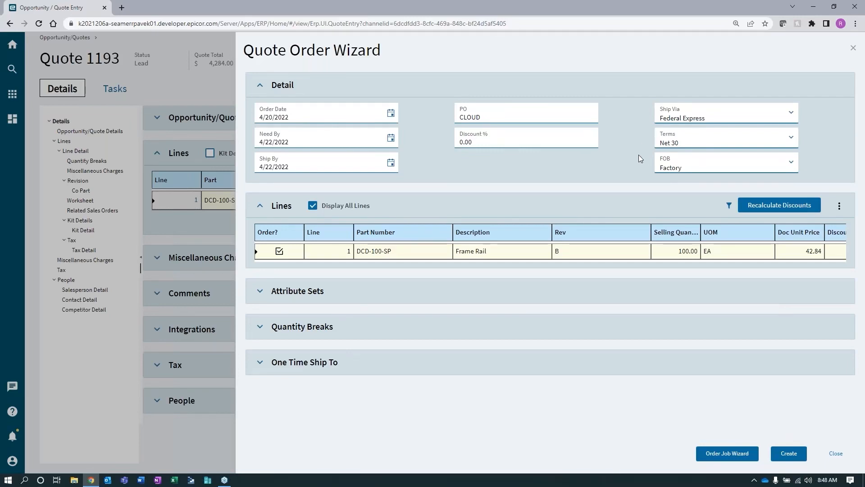
click(801, 459)
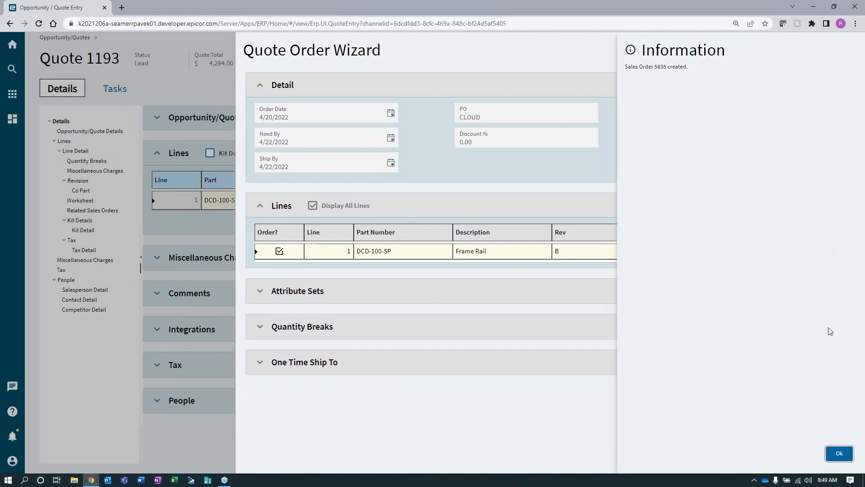
click(845, 456)
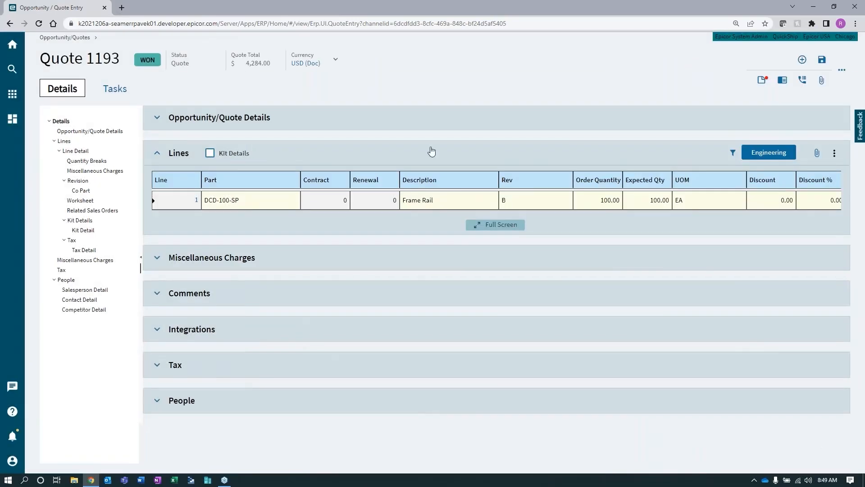
- Open the new sales order with PO CLOUD in Order Entry and review its DCD-100-SP line detail
click(12, 44)
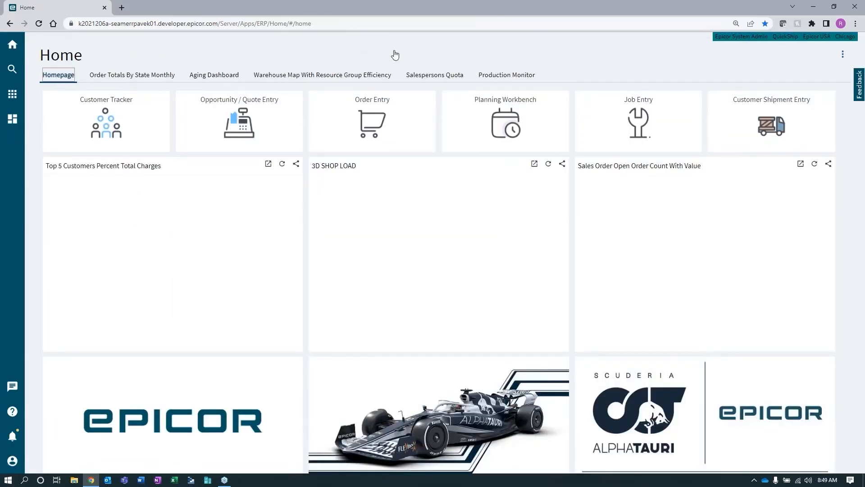
click(412, 115)
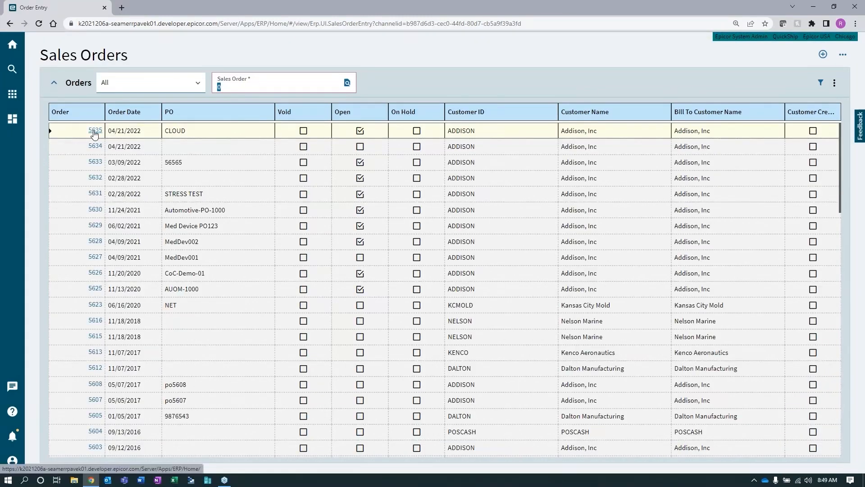
click(94, 131)
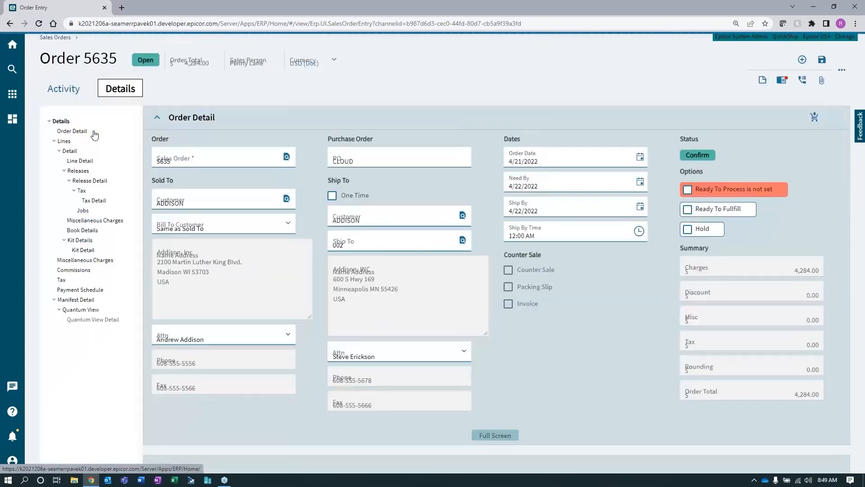
click(70, 152)
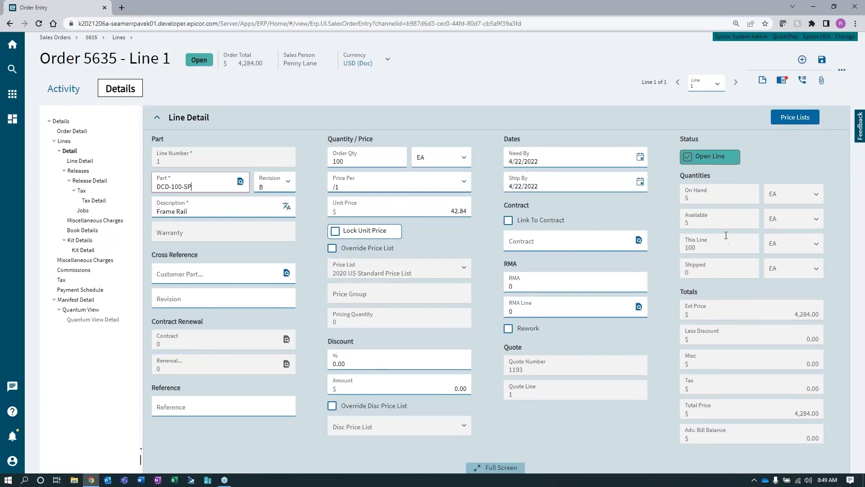
- Open Planning Workbench and select the New suggestion for part DCD-100-SP due 04/22/2022
click(12, 44)
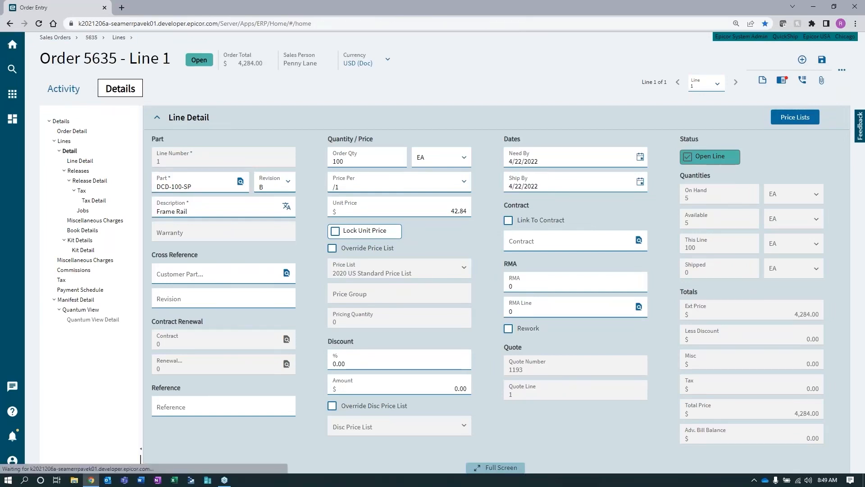
click(537, 118)
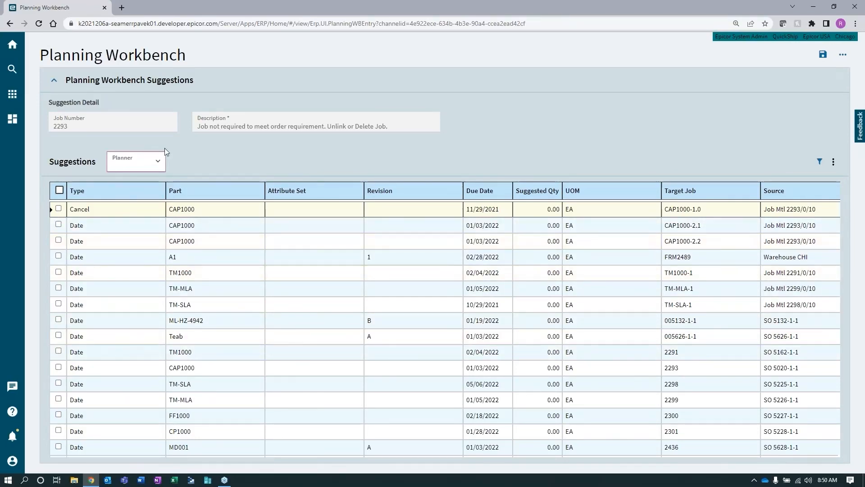
scroll(147, 220, down, 5)
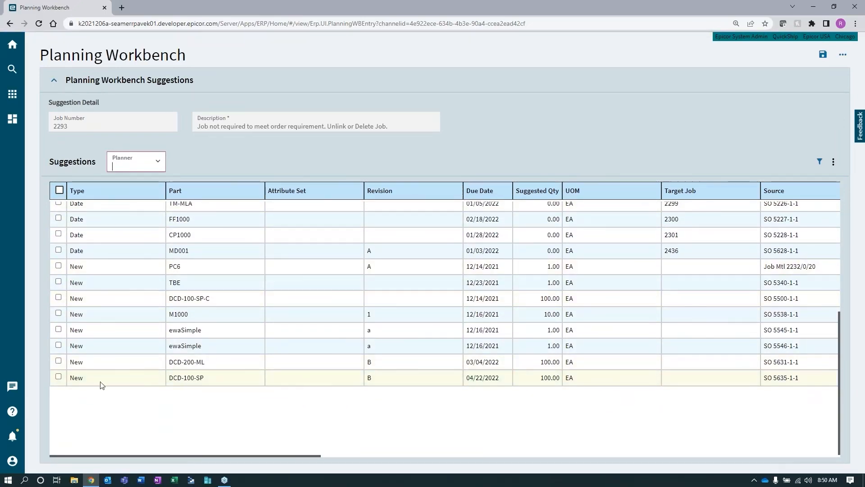
click(59, 377)
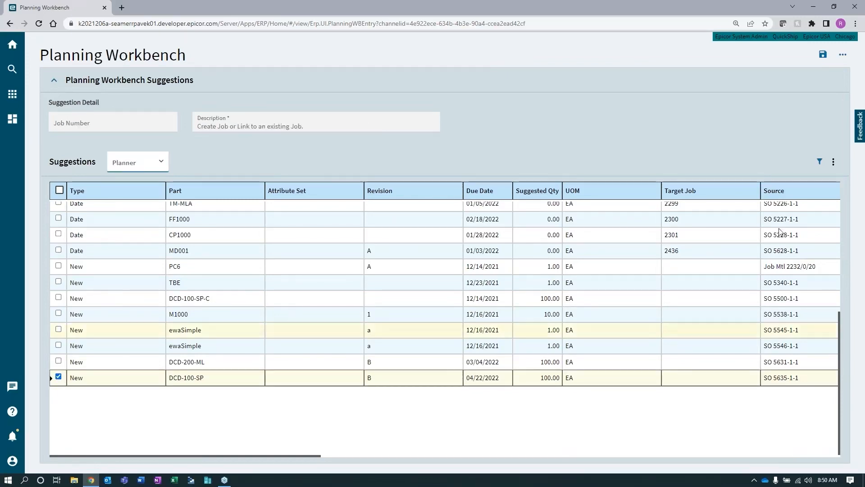
- Create a job from the selected suggestion using the next job number, with Get Details, Schedule and Release enabled
click(843, 54)
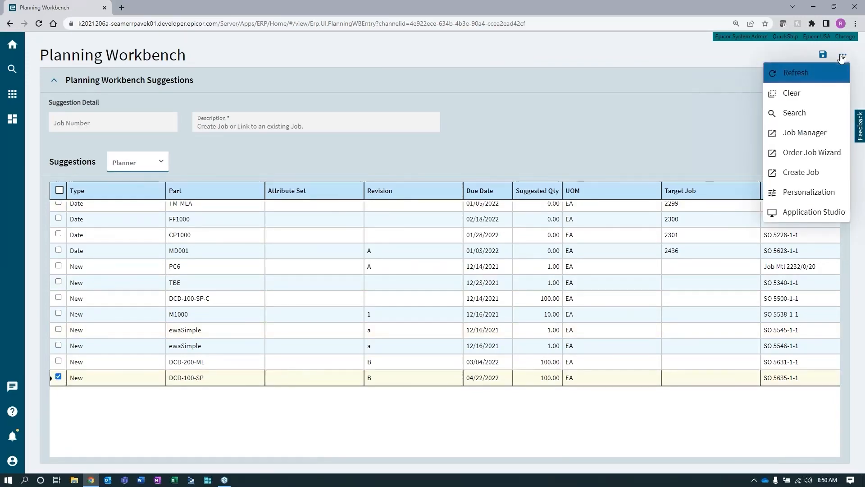
click(829, 177)
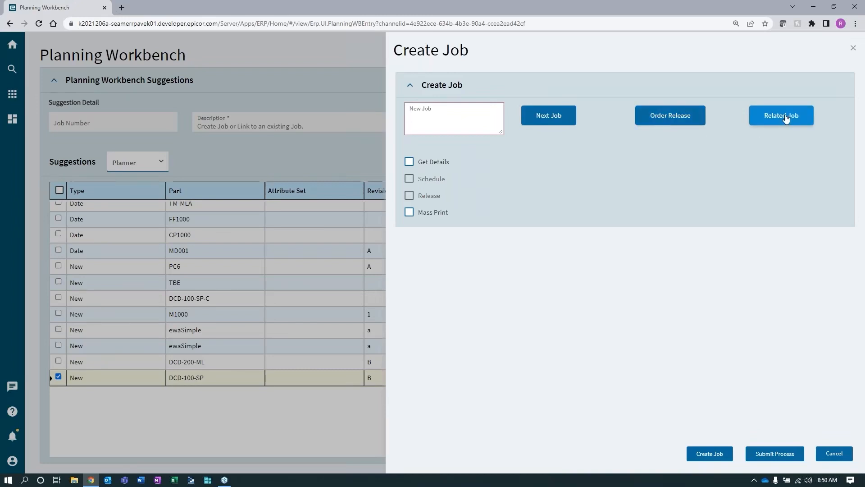
click(548, 118)
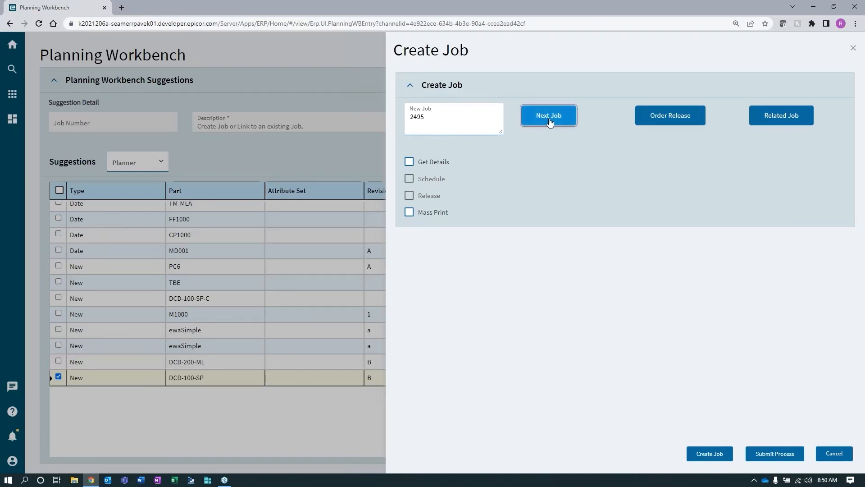
click(409, 164)
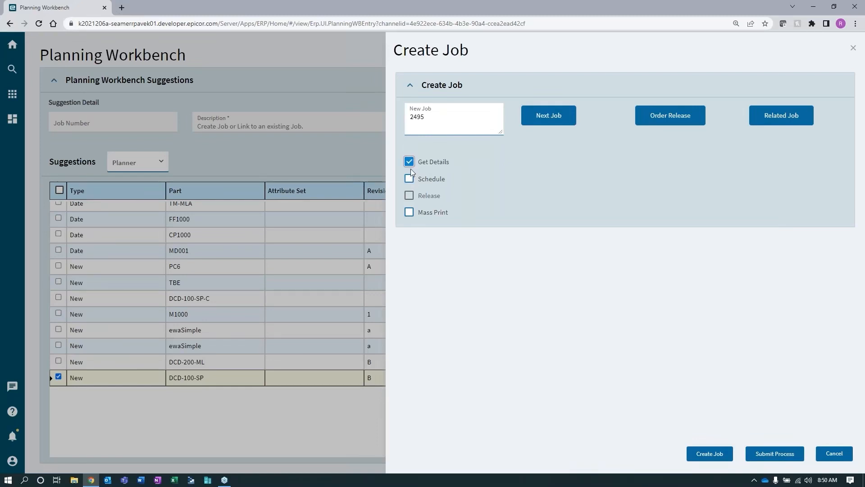
click(410, 179)
click(409, 195)
click(721, 456)
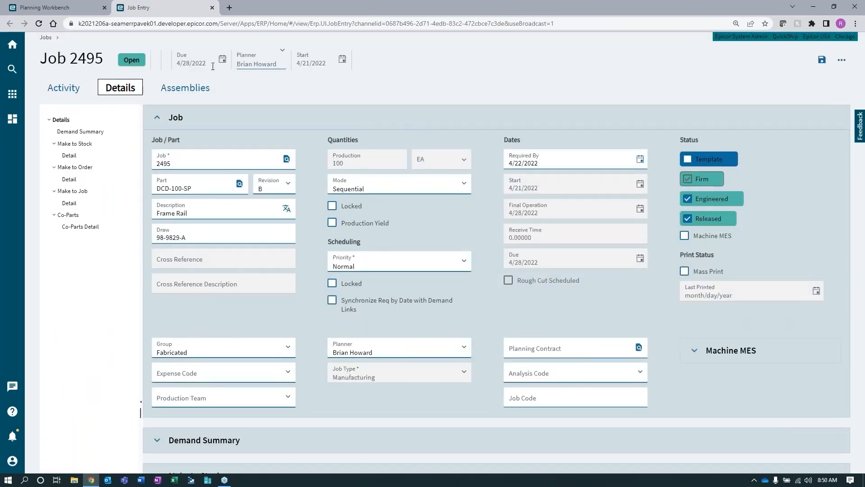
- Collapse and re-expand the job's main section to review its layout, and look through the available job actions
click(157, 118)
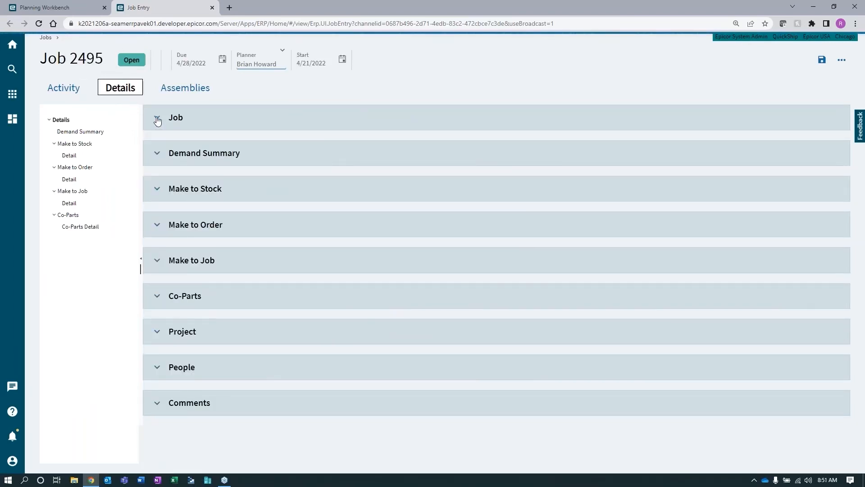
click(157, 118)
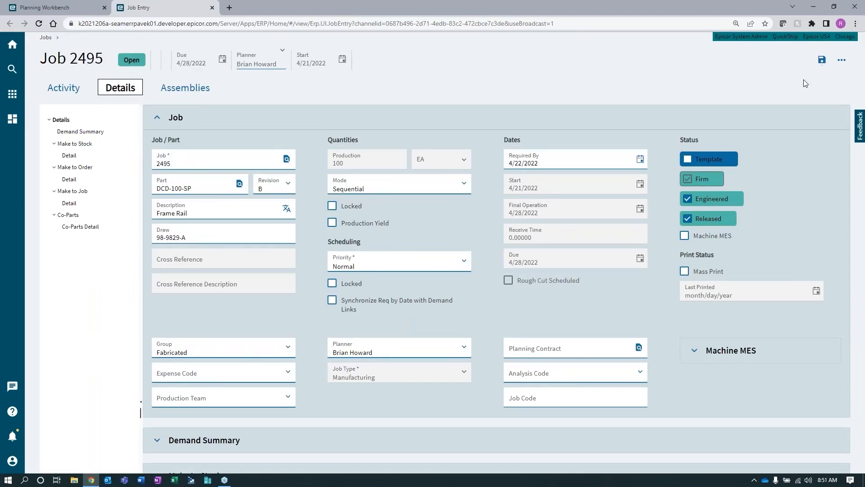
click(842, 62)
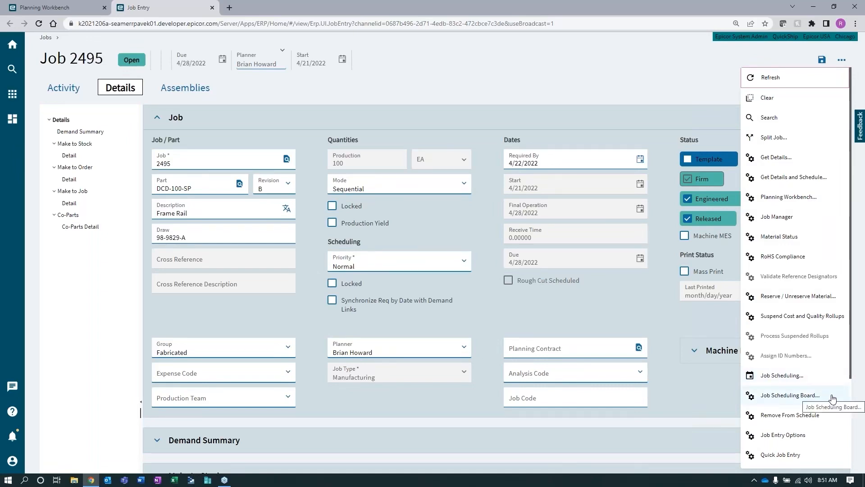
click(677, 73)
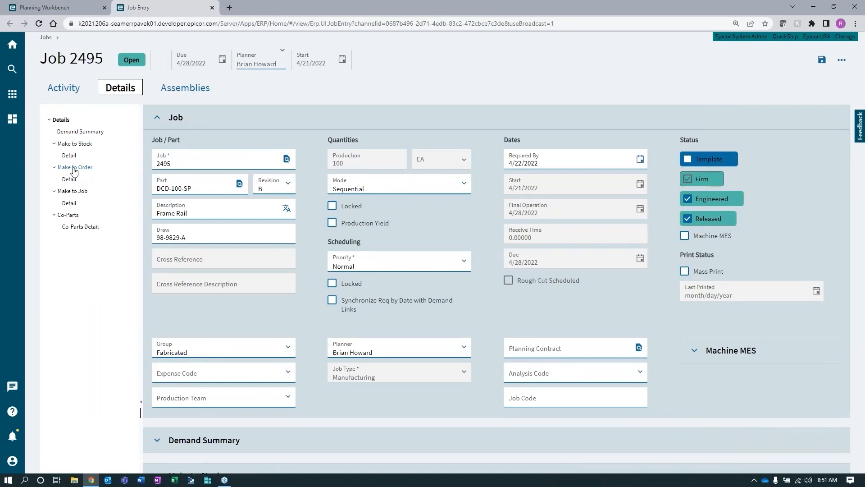
- Open the job's Make to Order detail and check the warehouse options for pulling from stock
click(69, 180)
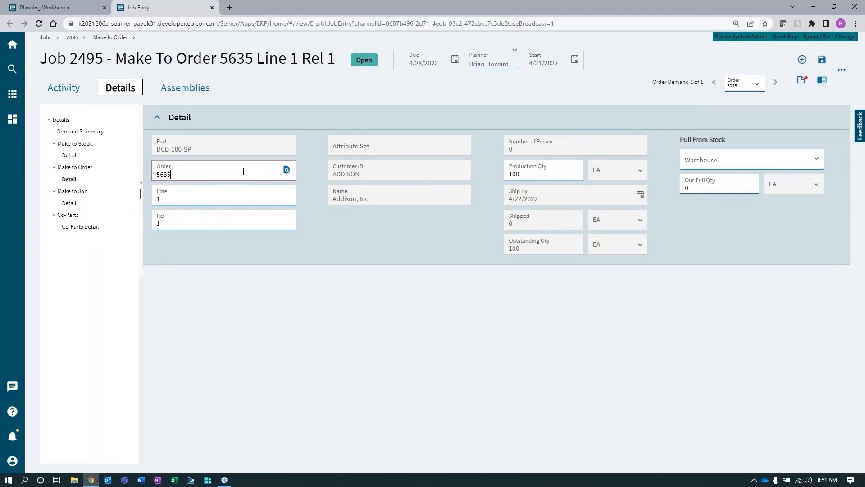
click(819, 166)
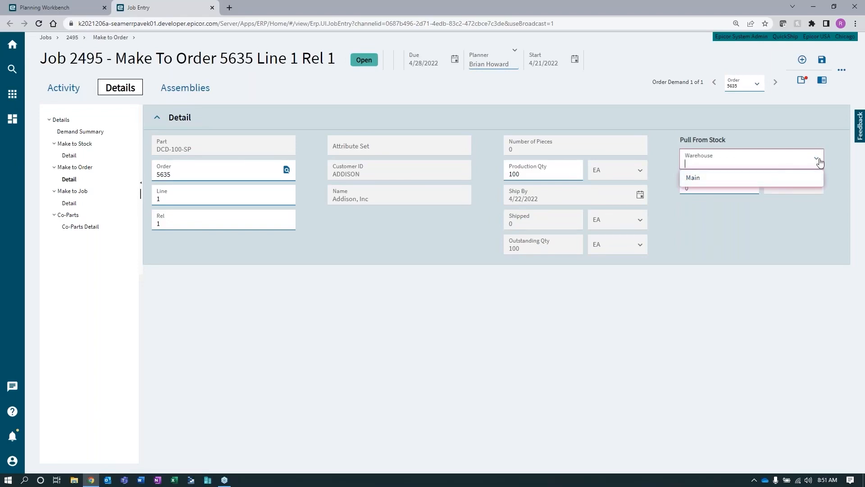
click(829, 154)
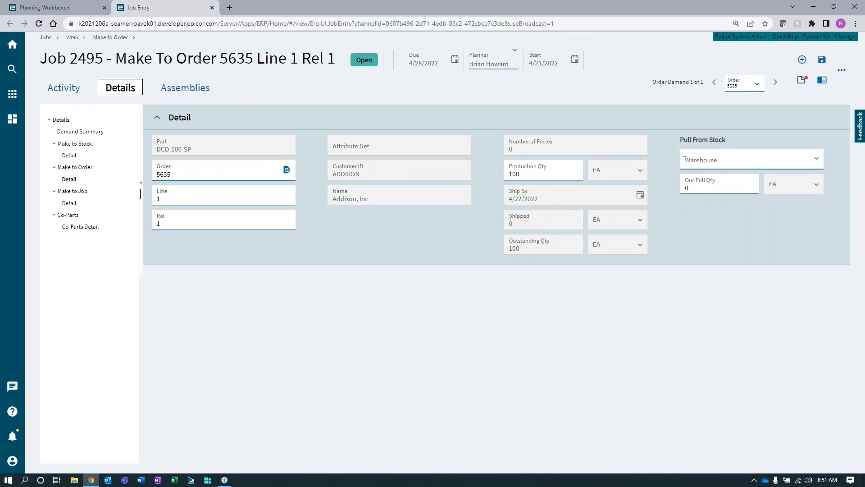
- Review the DCD-100-SP assembly in the job, its operations list and the detail of operation 10 Shear
click(205, 93)
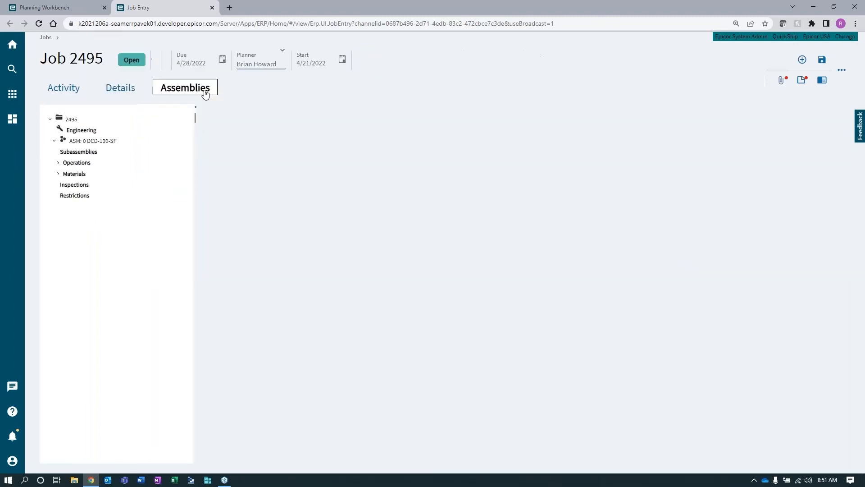
click(94, 143)
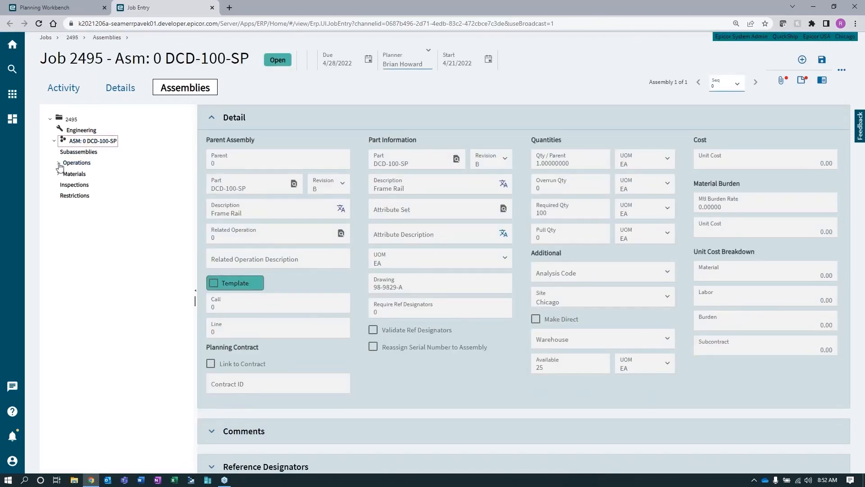
click(82, 164)
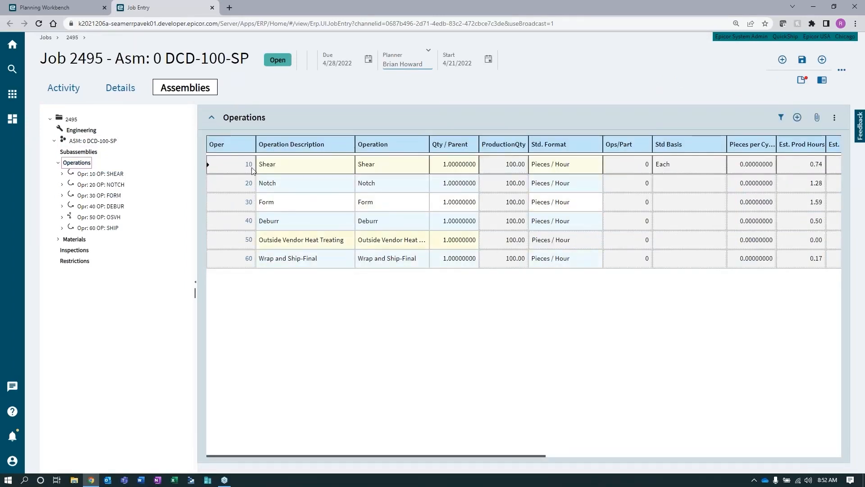
click(102, 175)
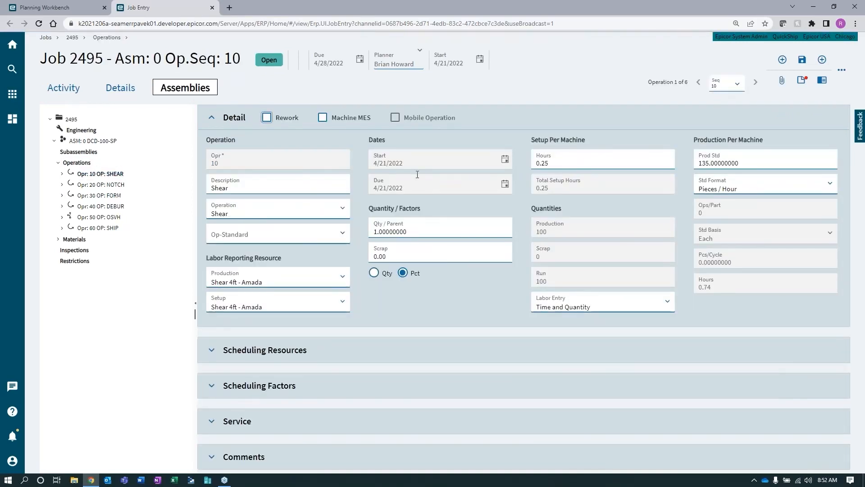
- Expand operation 10 Shear and its resources, and review the Machining Work Force resource detail
click(62, 176)
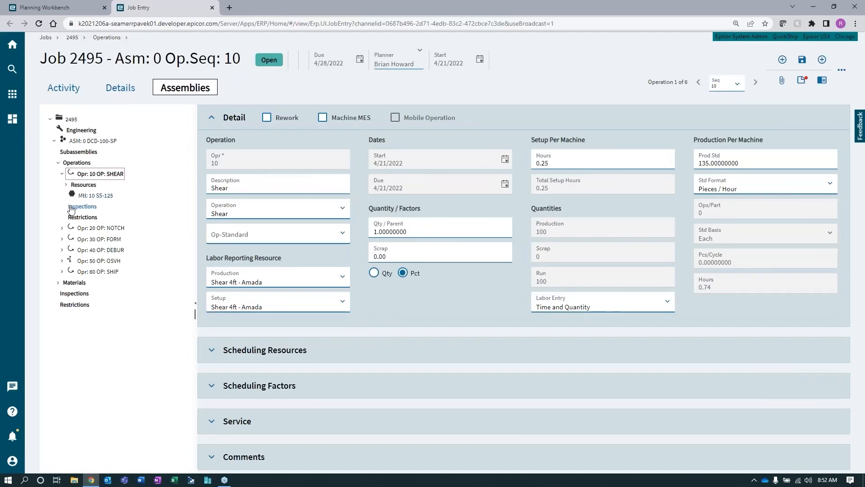
click(66, 185)
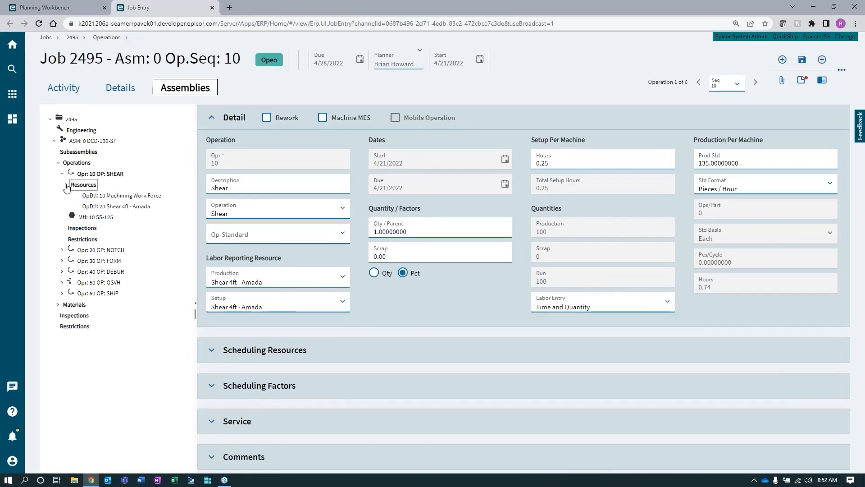
click(121, 195)
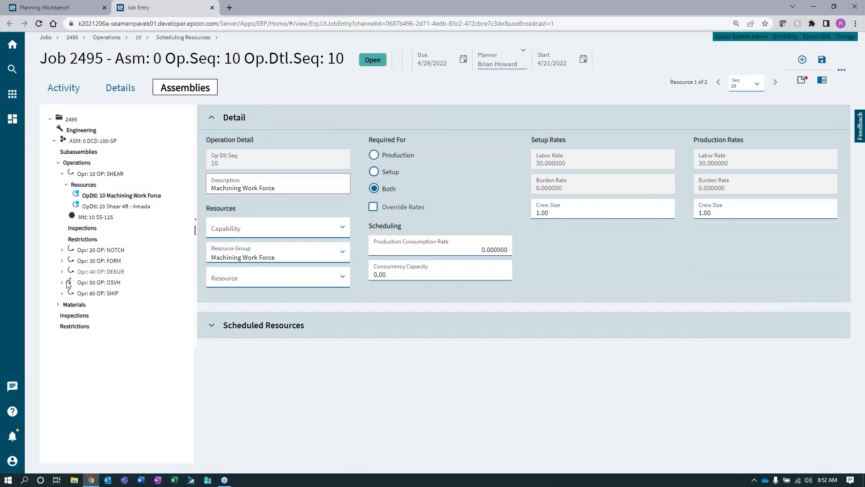
- Expand the job's materials and review the detail of material 10 SS-125
click(59, 306)
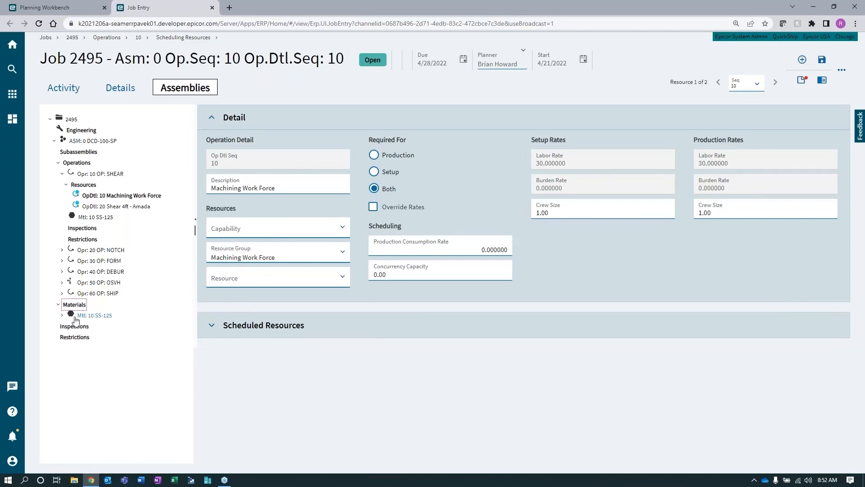
key(ctrl+plus)
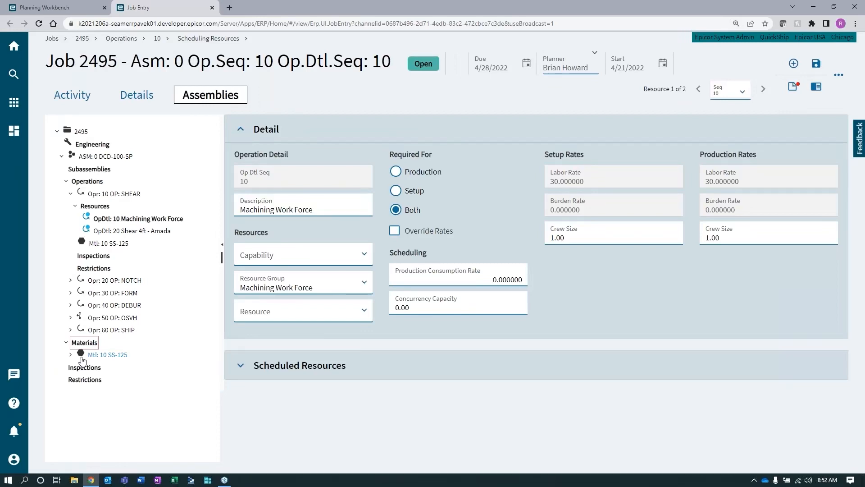
key(ctrl+minus)
click(96, 317)
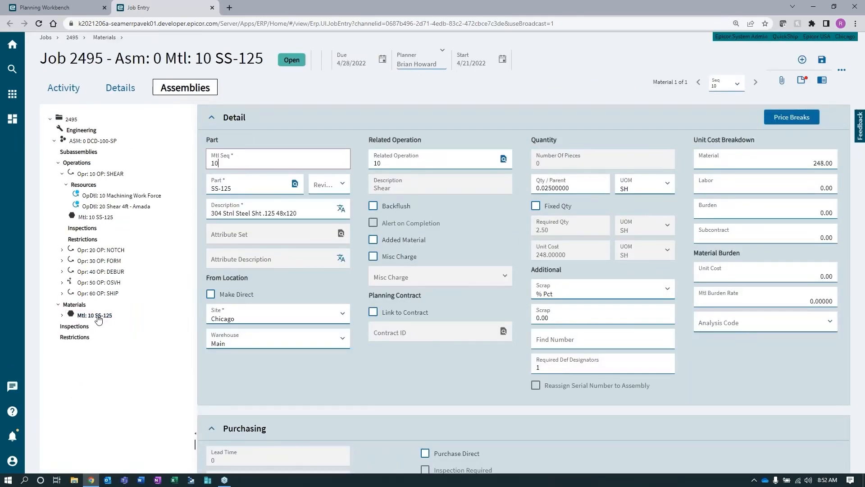
- Add part 001PP from the Engineering parts list to the job's materials and delete that material again
click(75, 132)
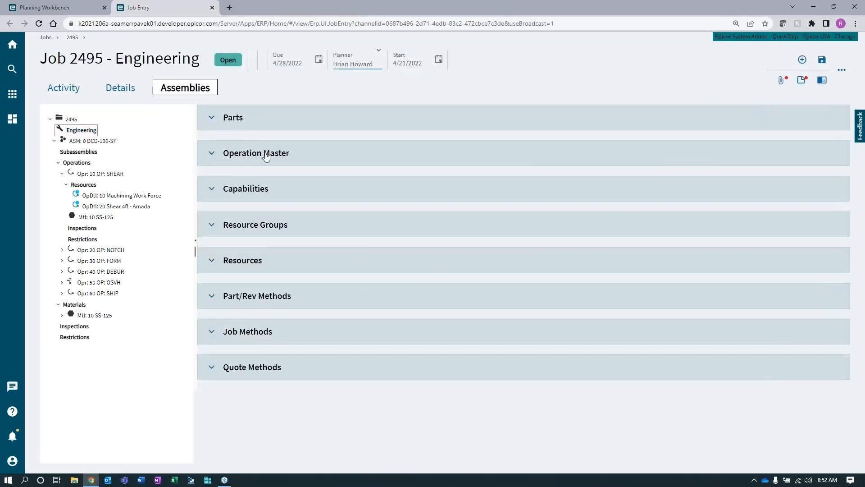
click(214, 119)
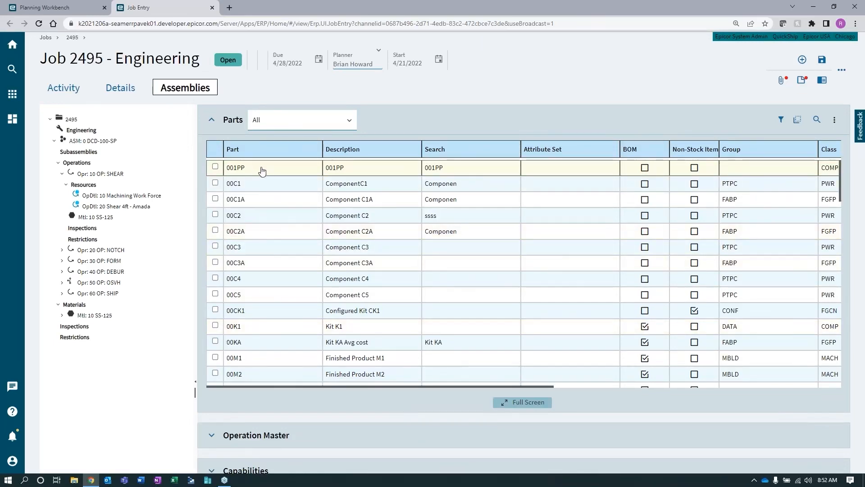
drag(268, 171, 79, 307)
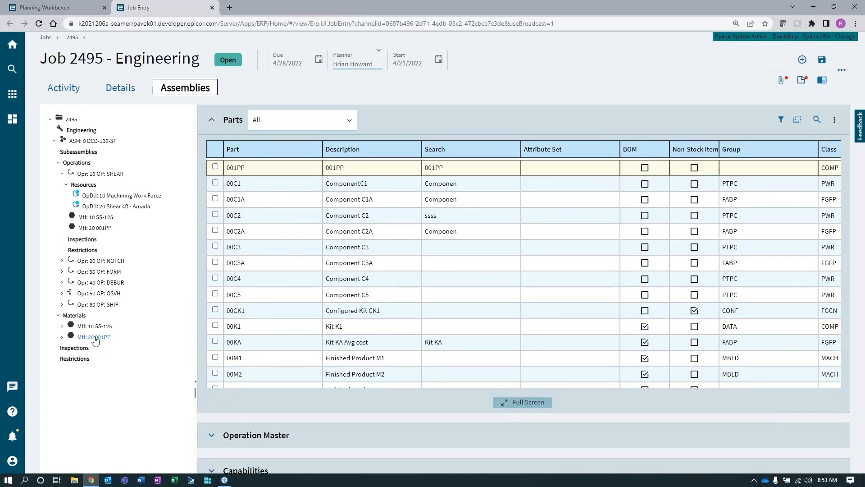
right_click(94, 340)
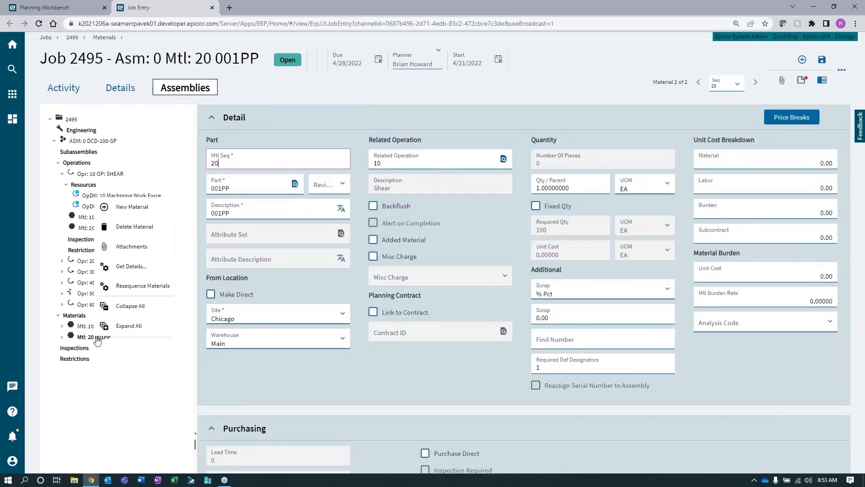
click(150, 228)
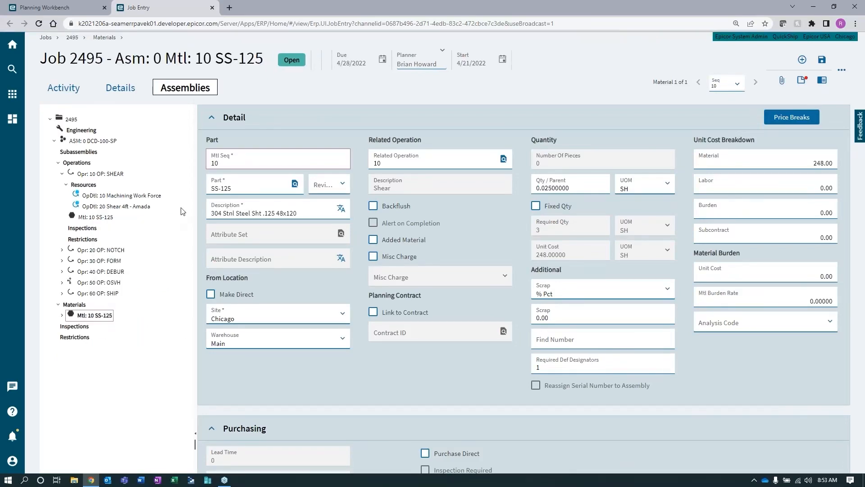
- Return to the job's Make to Order detail and open MES (Shop Floor) in a new browser tab
click(127, 93)
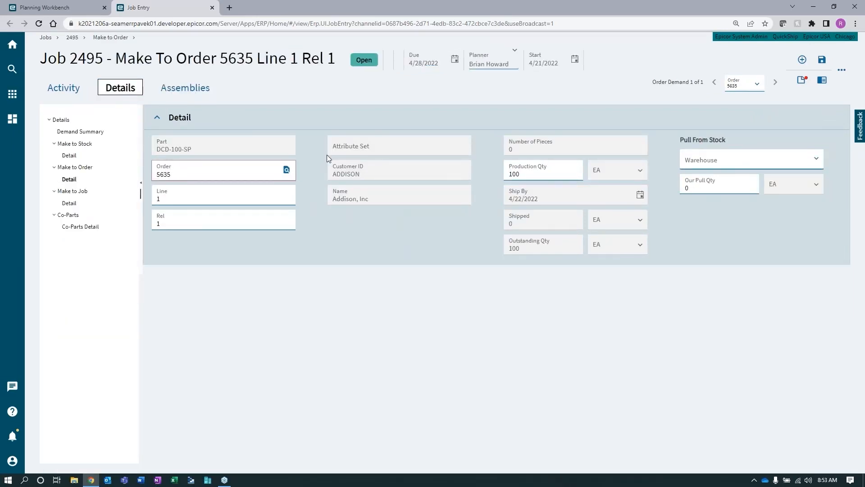
click(229, 7)
click(344, 40)
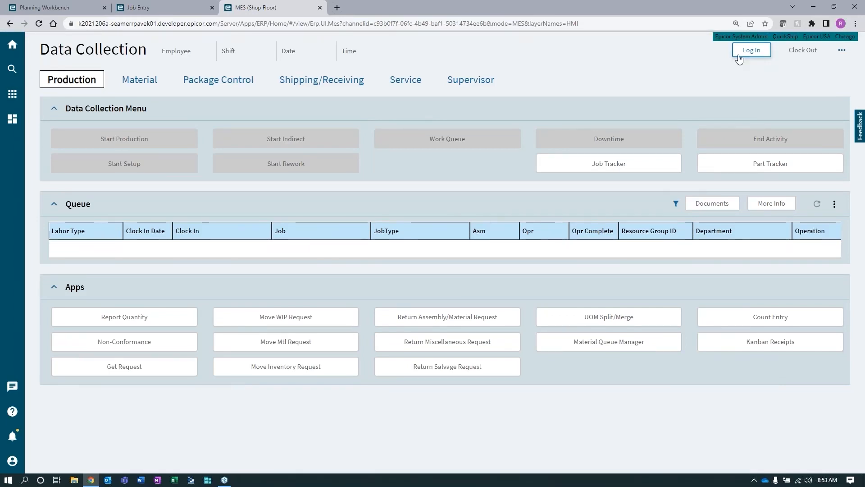
- Log in to data collection with the employee ID, decline saving the password, and open a Start Production activity
click(738, 55)
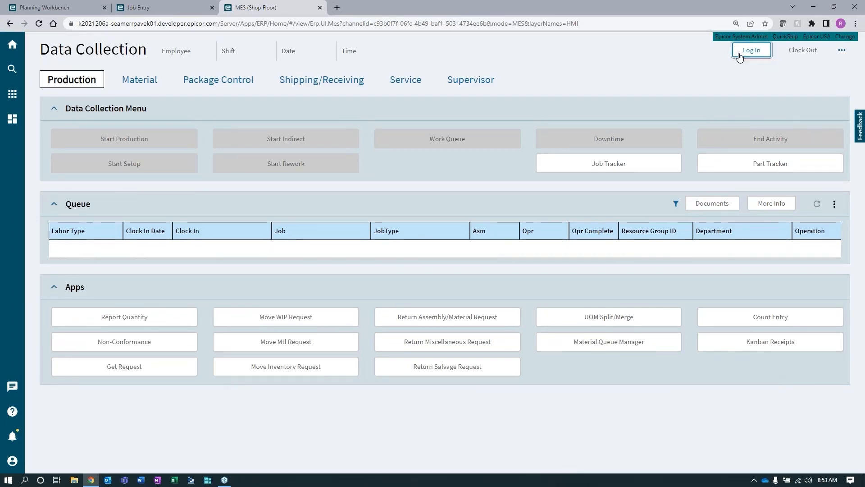
click(785, 115)
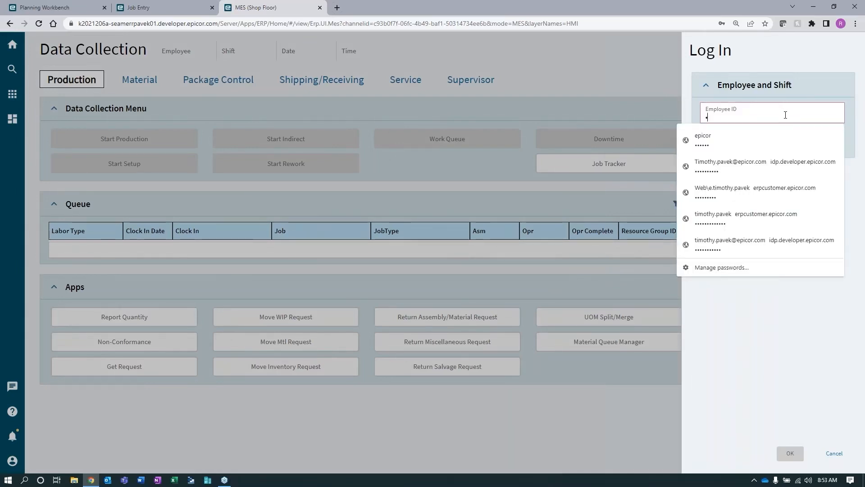
click(734, 370)
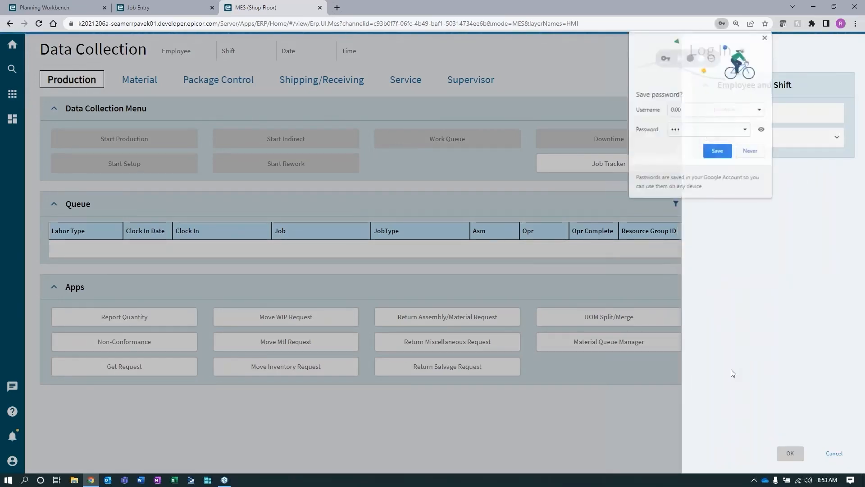
click(750, 151)
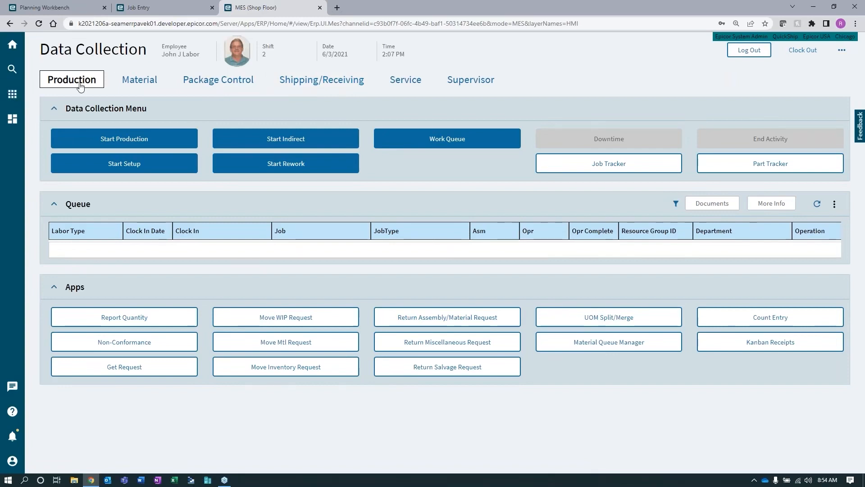
click(147, 141)
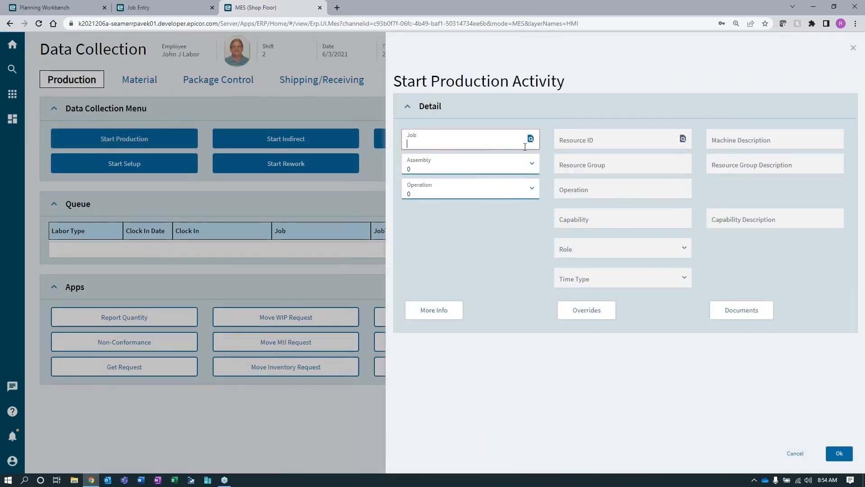
click(530, 138)
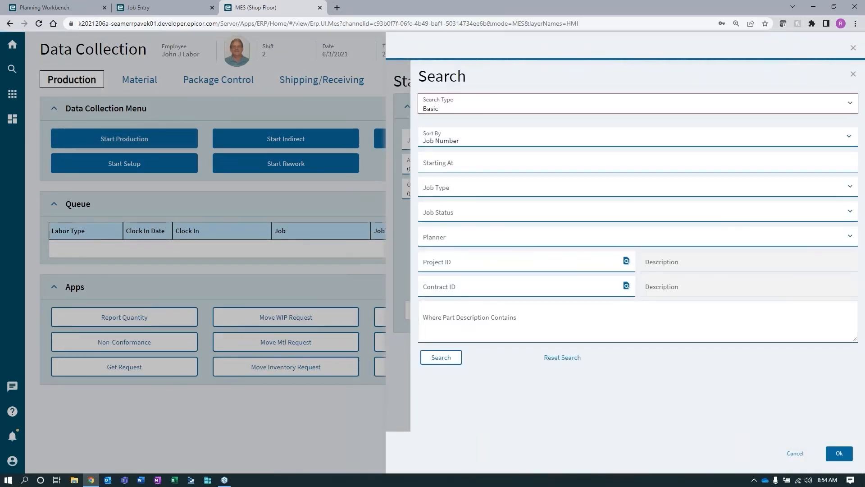
click(444, 358)
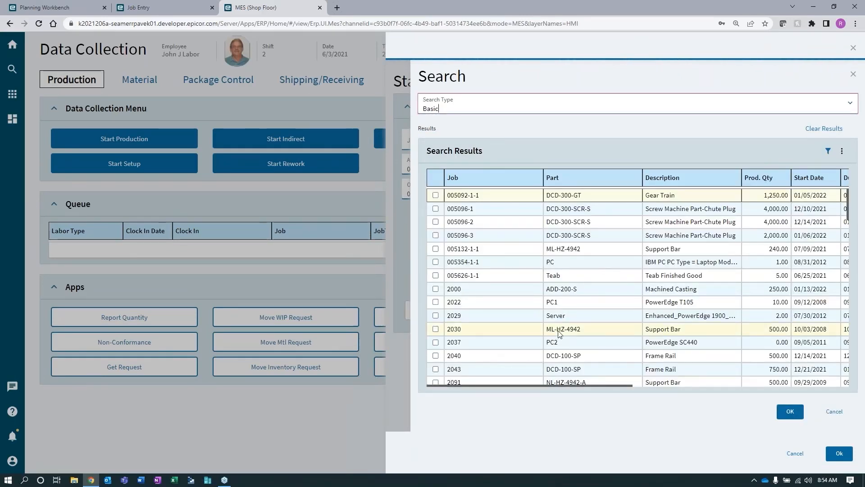
scroll(509, 244, down, 2)
scroll(510, 243, up, 3)
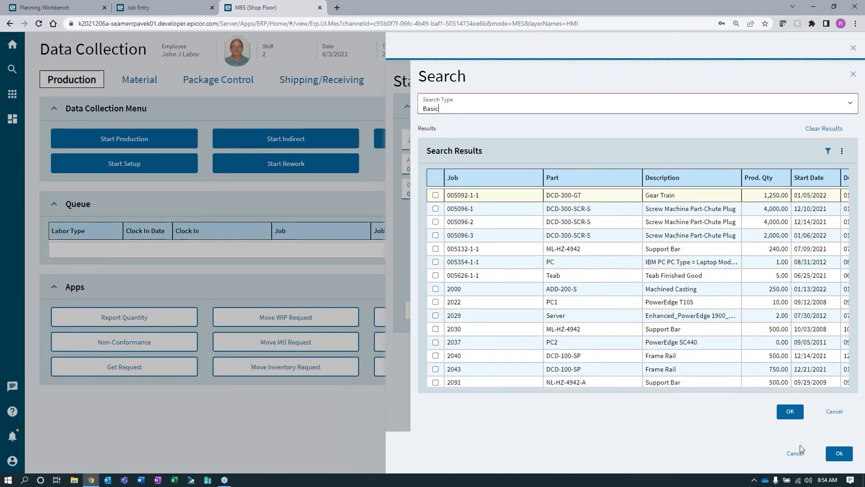
click(795, 454)
click(800, 411)
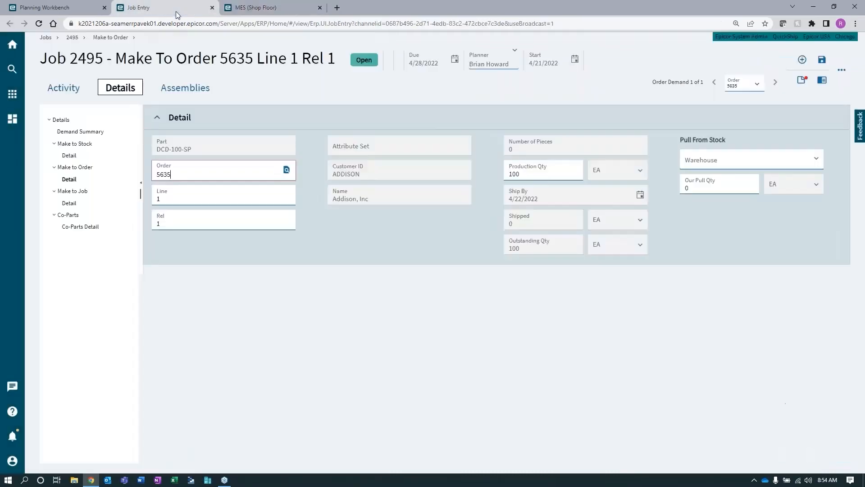
click(253, 10)
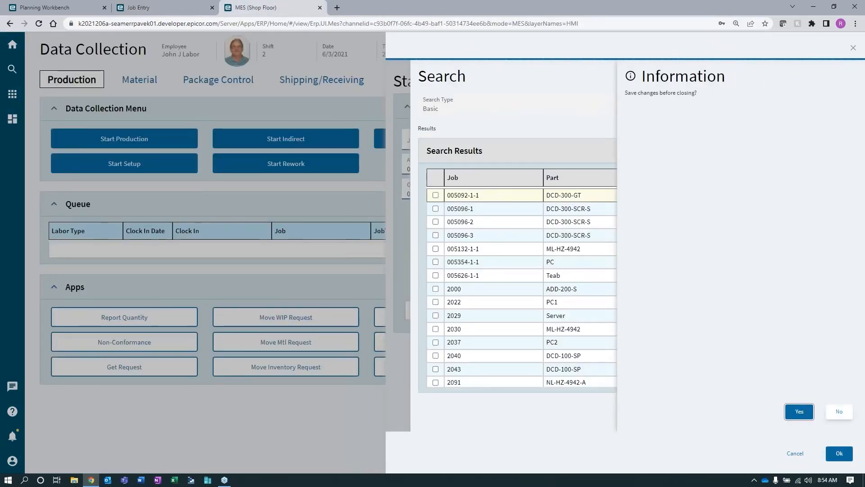
click(839, 411)
- Start production on job 2495, assembly 0, operation 10 Shear, accepting the incomplete setup warning
click(485, 139)
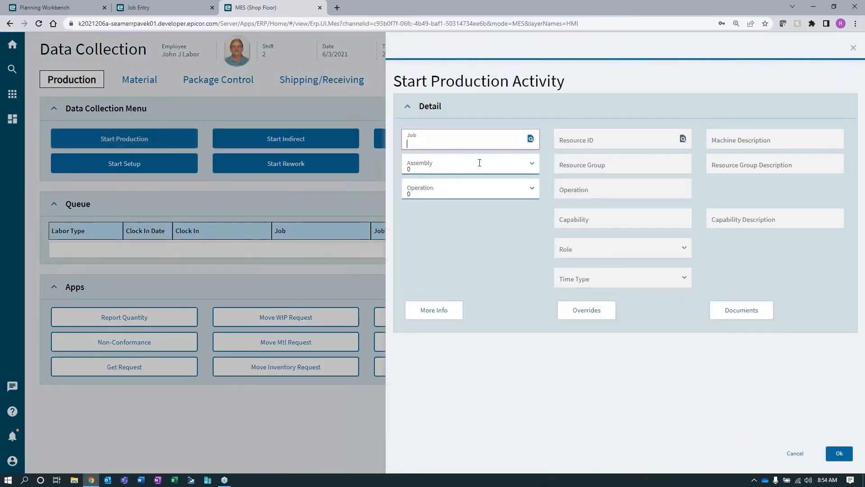
text(2495)
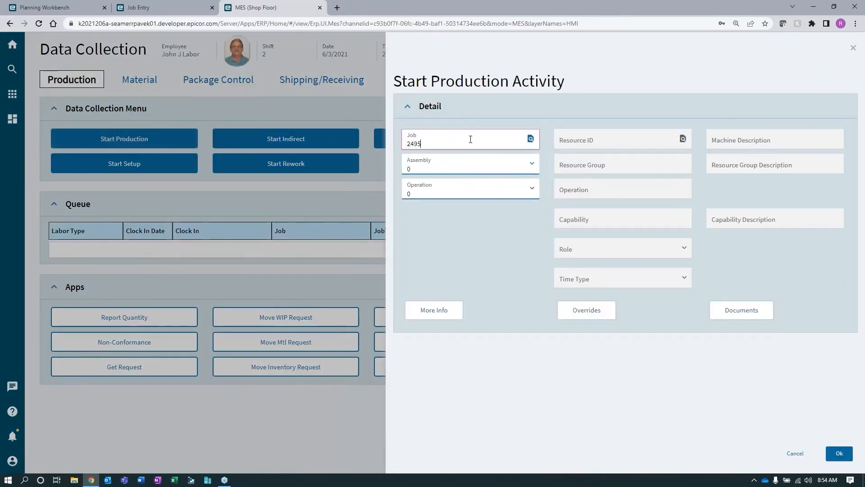
key(Tab)
click(530, 170)
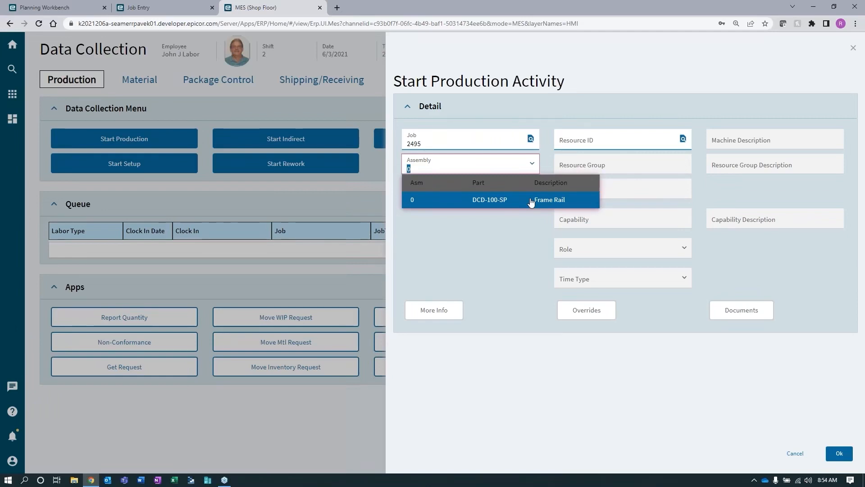
click(531, 168)
click(531, 189)
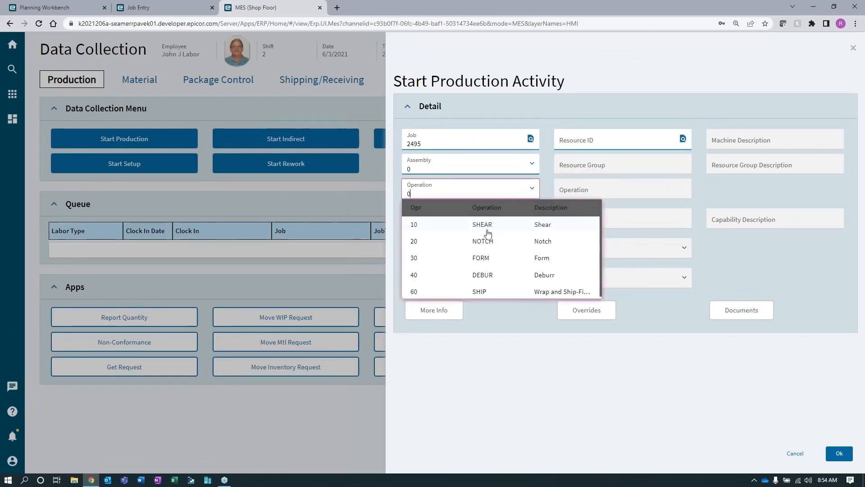
click(489, 230)
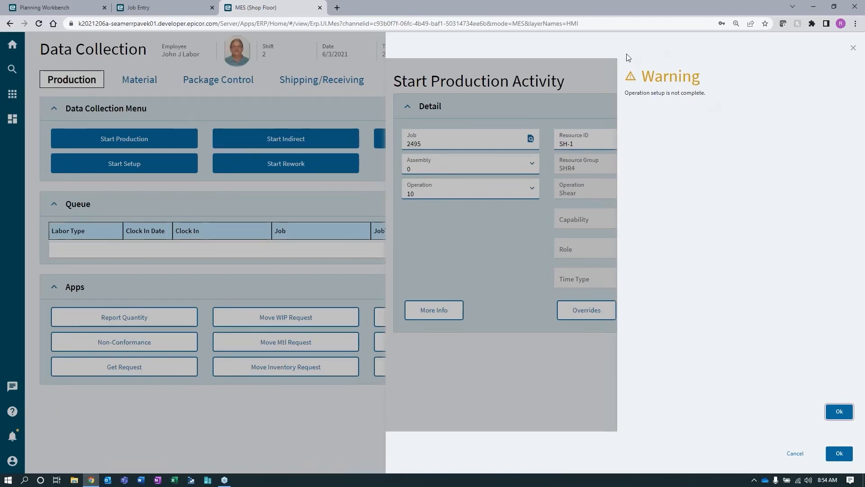
click(140, 166)
click(840, 411)
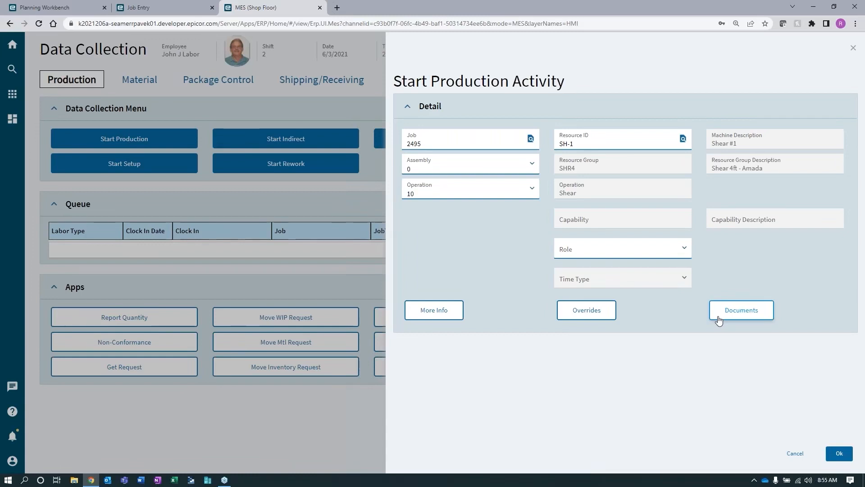
click(839, 453)
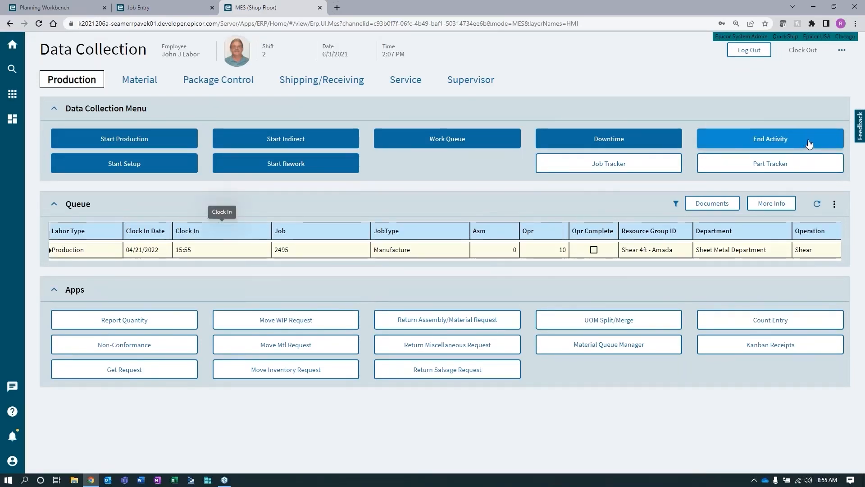
- End the labor activity on operation 10 with a current quantity of 100, accepting the efficiency warning
click(762, 141)
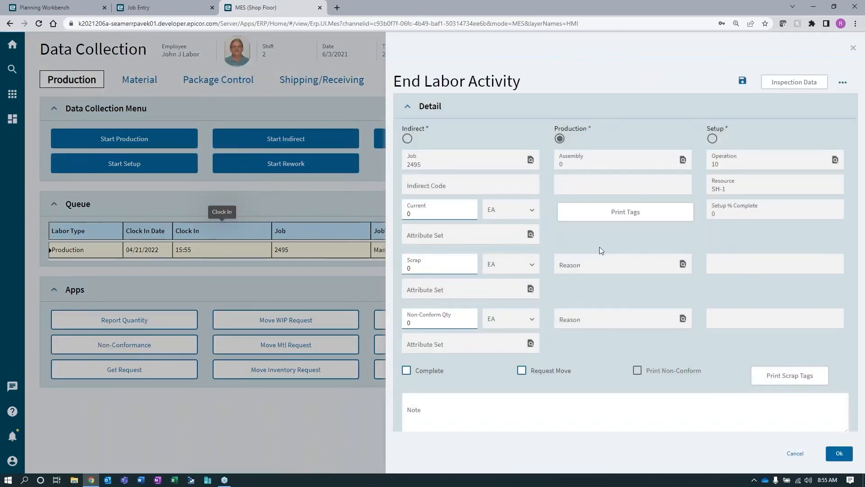
click(463, 215)
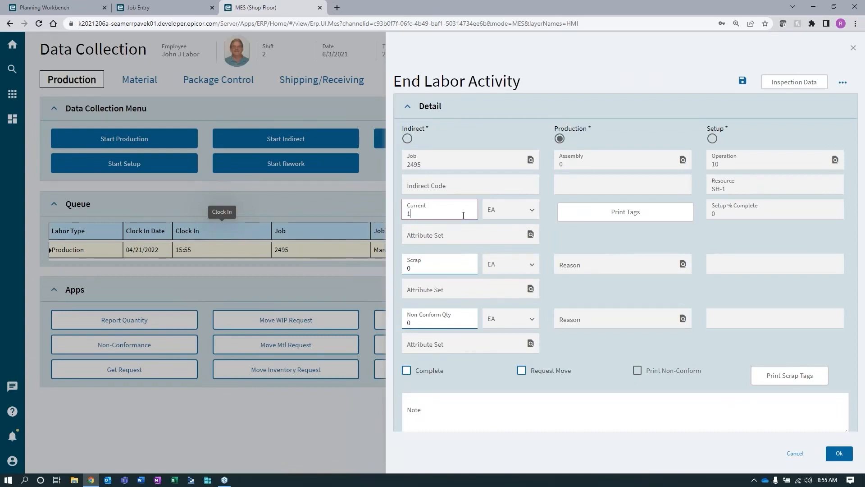
text(100)
key(Tab)
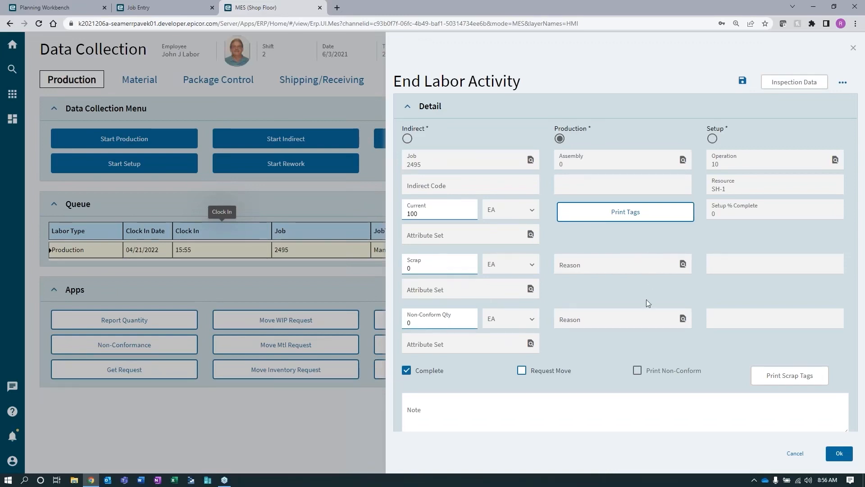
scroll(526, 375, down, 3)
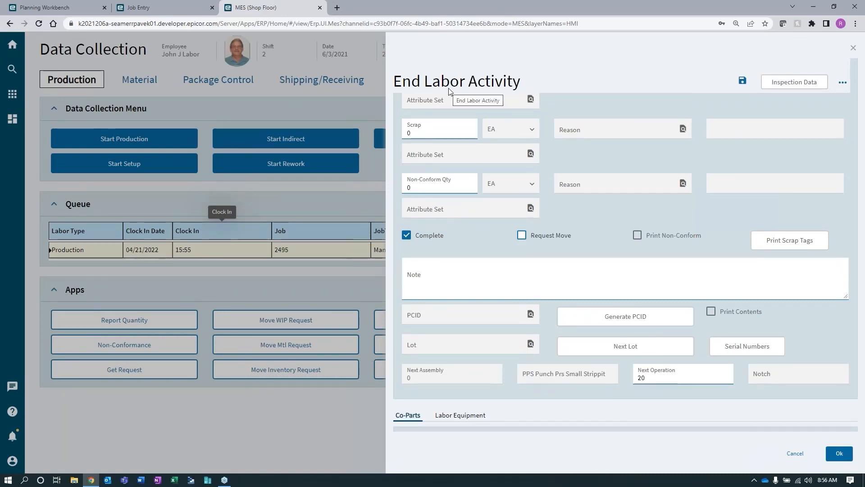
click(849, 458)
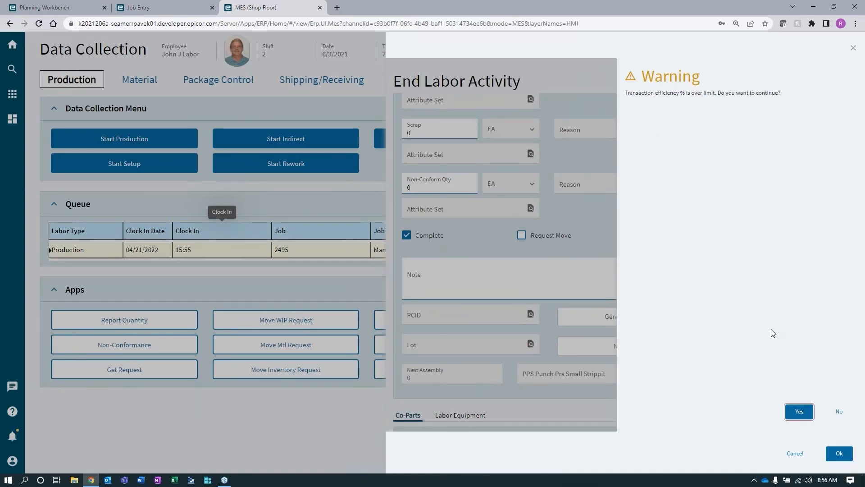
click(806, 414)
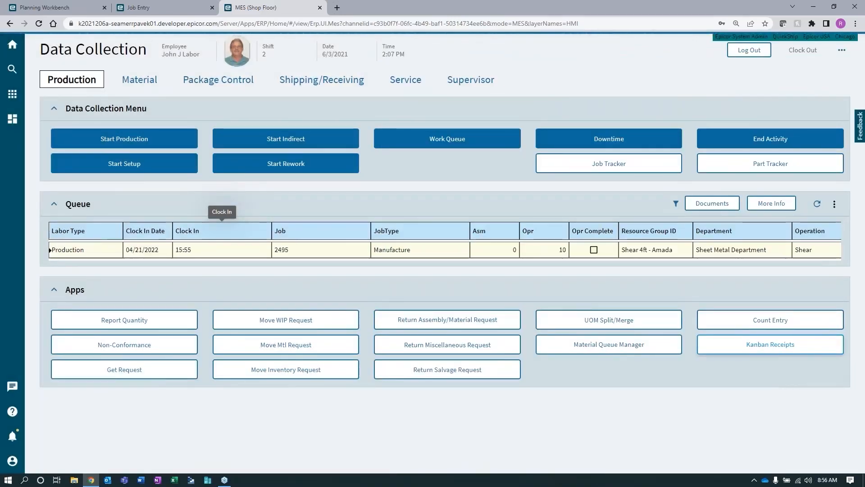
- Create a new customer shipment pack from MES and assign it the open Addison sales order with PO CLOUD
click(316, 80)
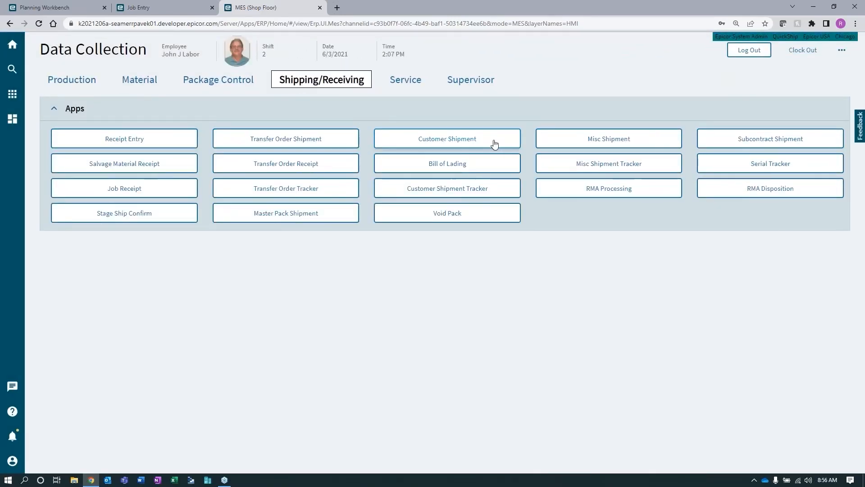
click(491, 140)
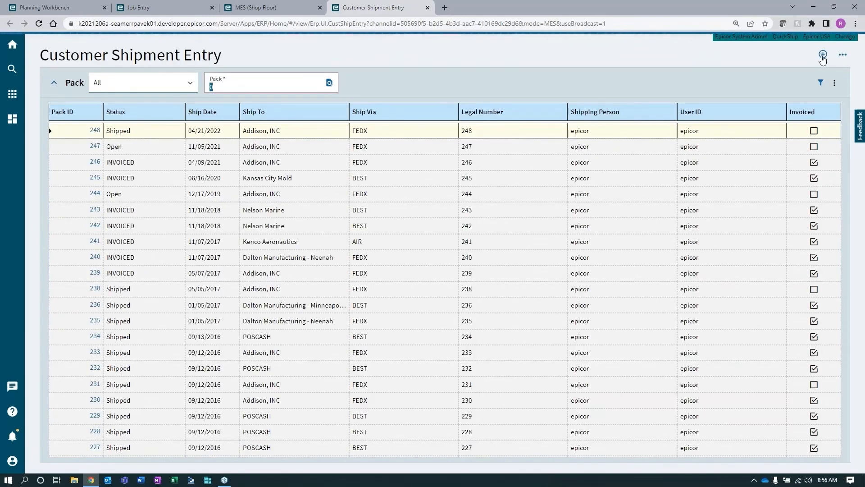
click(823, 54)
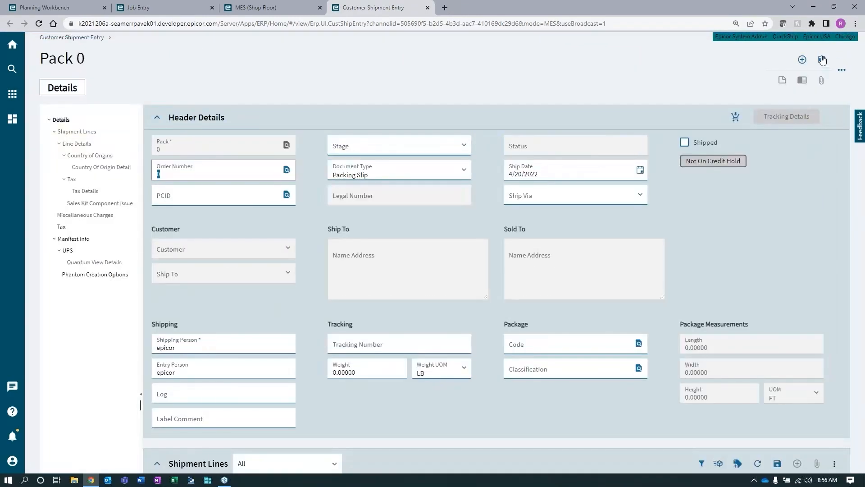
click(287, 169)
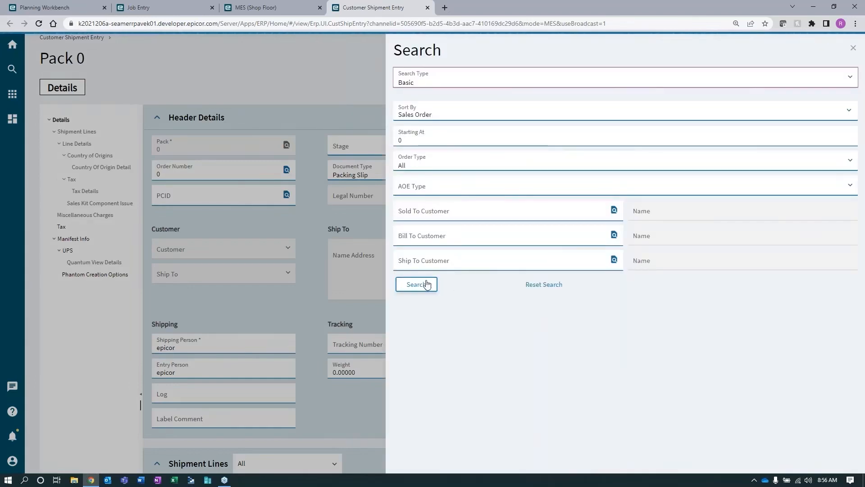
click(422, 284)
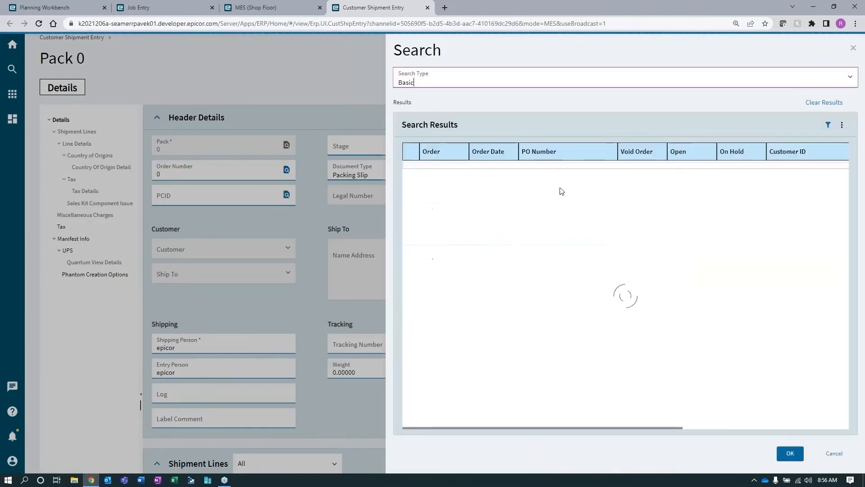
click(412, 170)
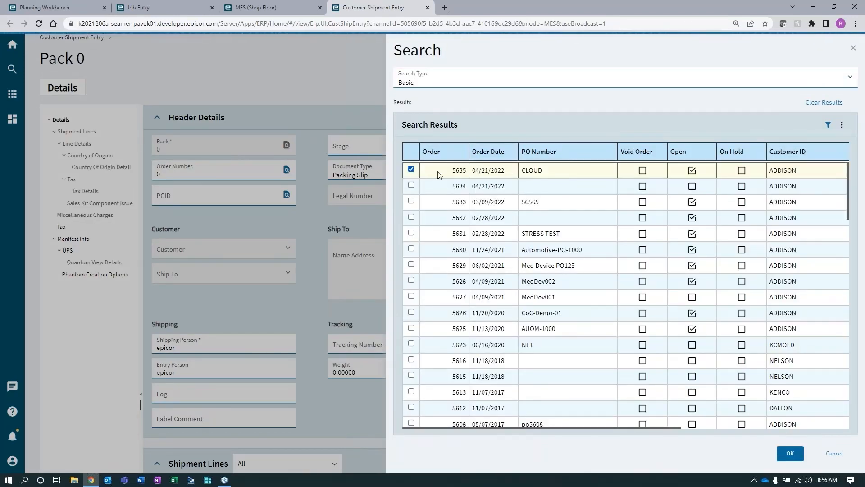
click(791, 454)
- Bring the order's DCD-100-SP line into the pack's shipment lines and check its job ship quantity
scroll(741, 251, down, 1)
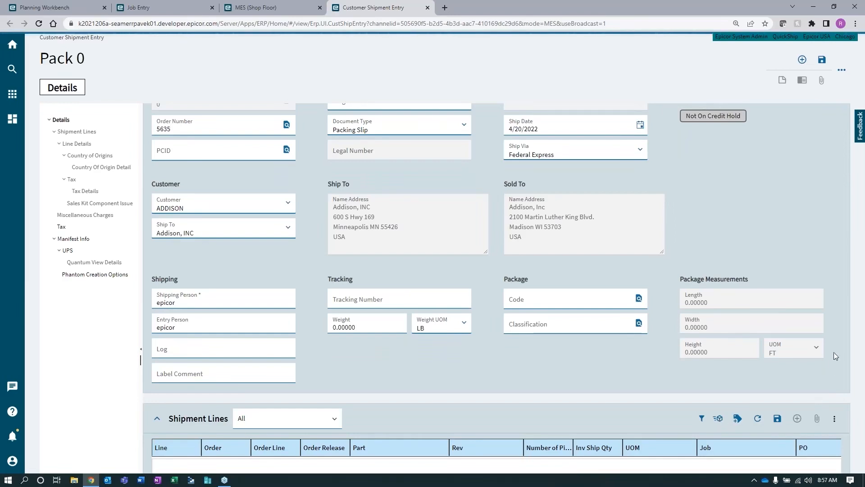
scroll(837, 318, down, 2)
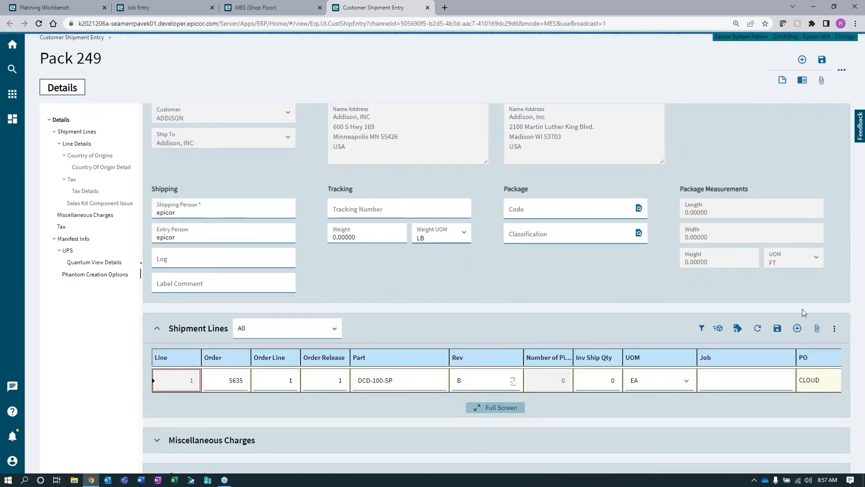
click(737, 329)
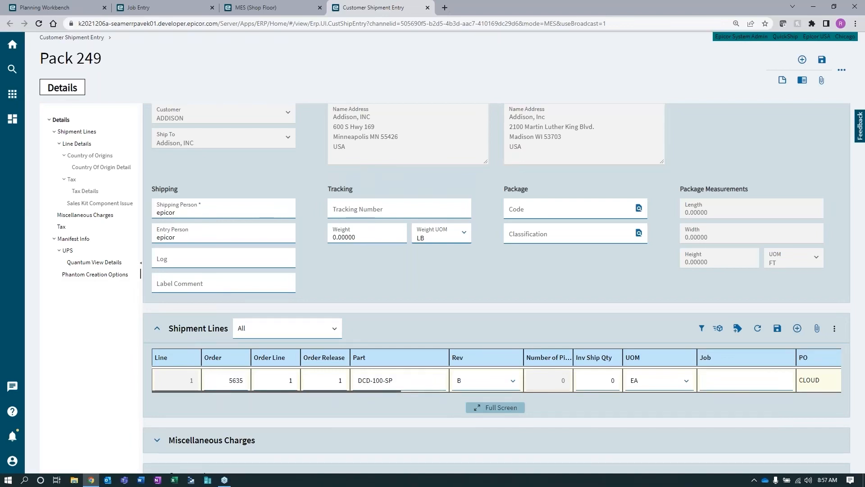
drag(383, 390, 649, 396)
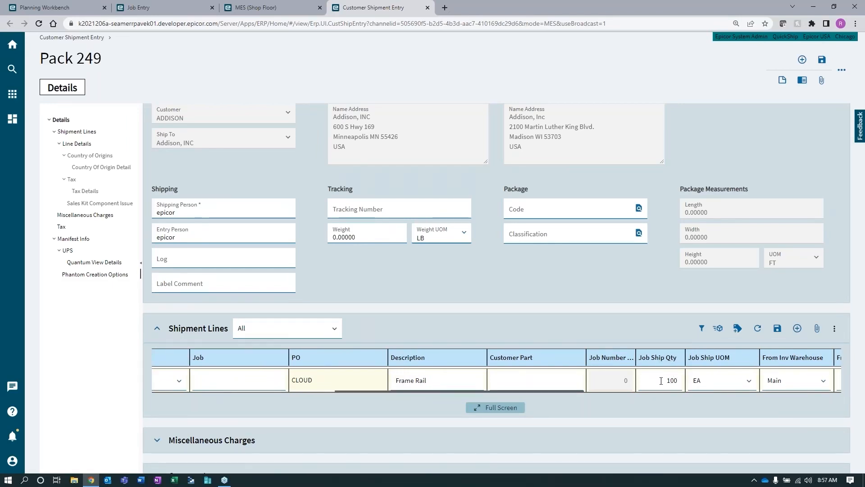
drag(547, 391, 365, 391)
- Set the pack's ship date to 4/21/2022, mark it as Shipped and save it
scroll(541, 283, up, 3)
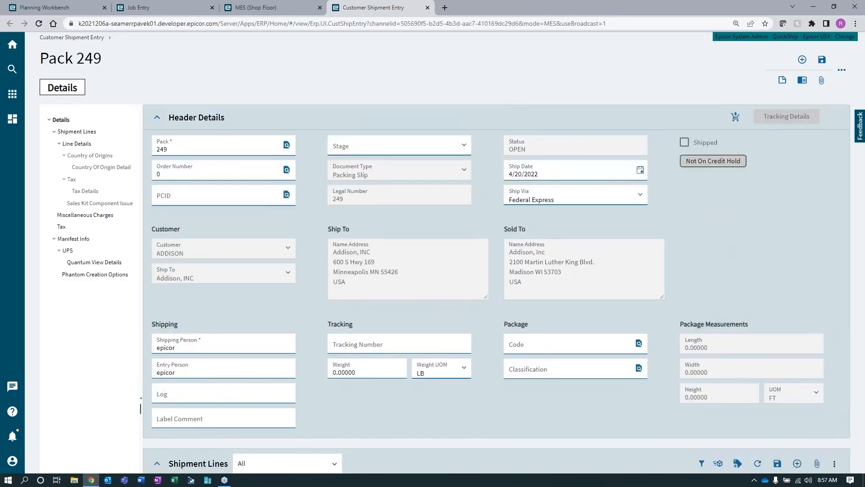
click(821, 61)
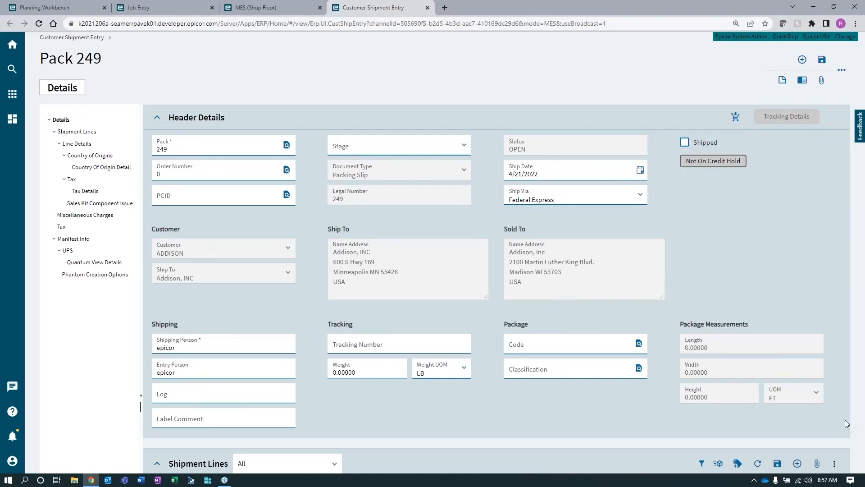
click(684, 142)
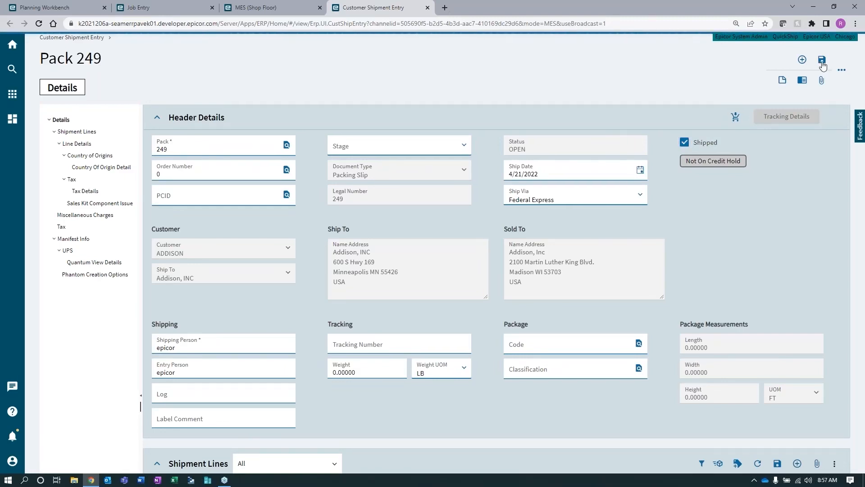
- Close the Customer Shipment Entry, MES and Job Entry pages, return to the home page and view its editing options
click(428, 7)
click(320, 7)
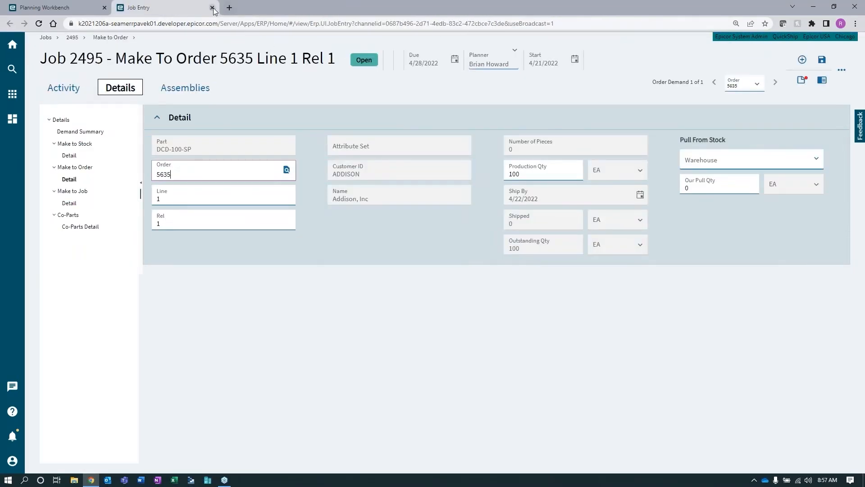
click(212, 8)
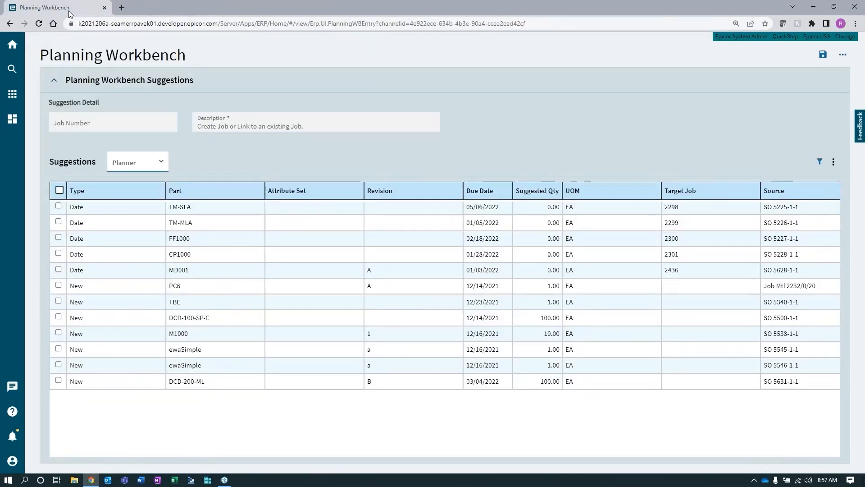
click(13, 44)
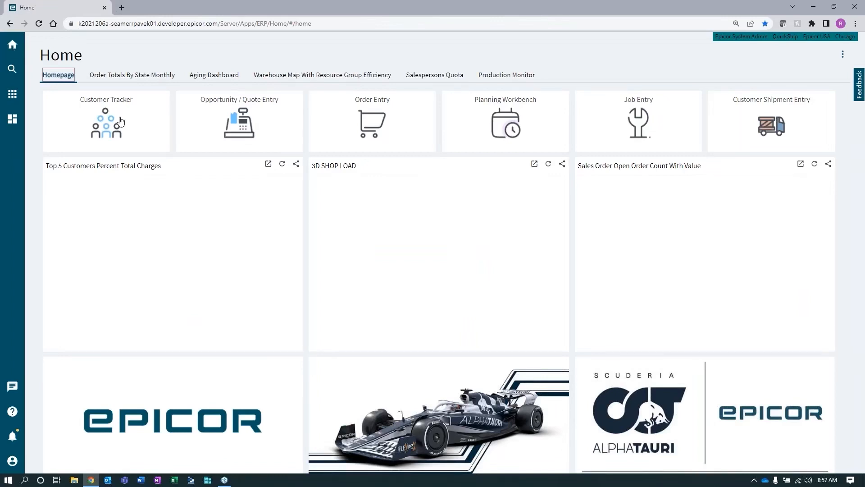
click(842, 54)
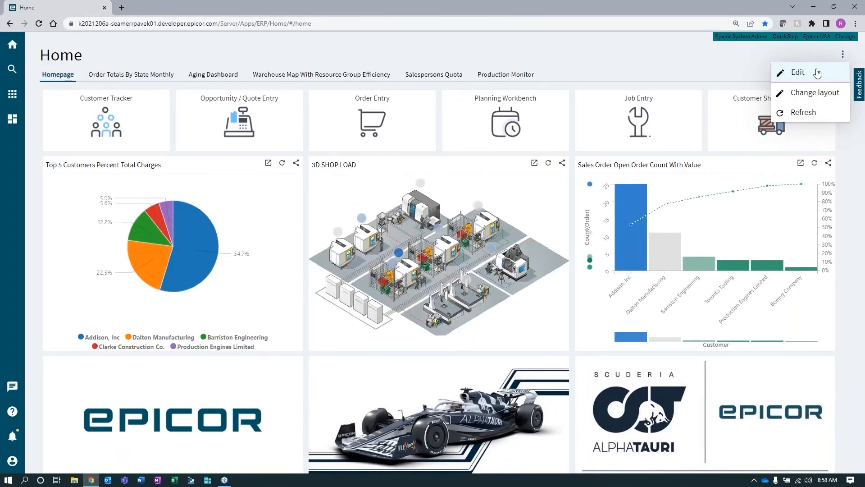
click(814, 52)
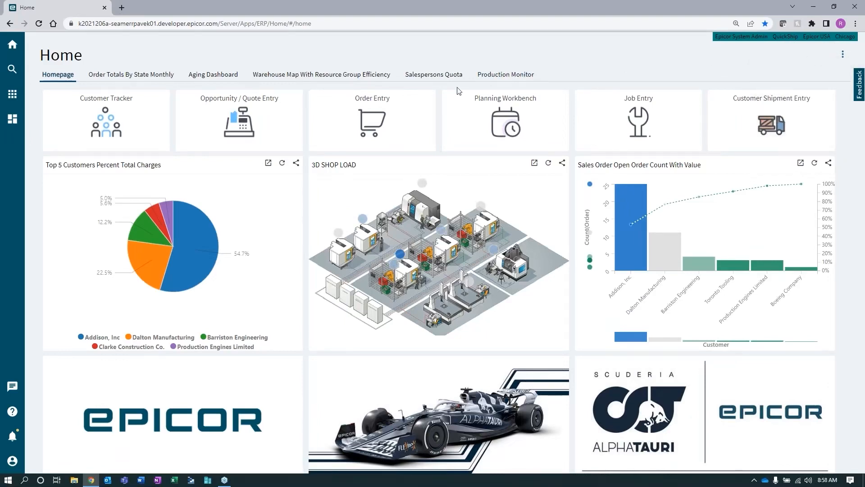
- Open the won quote with PO CLOUD in Opportunity / Quote Entry and bring up the page's Personalization settings
click(272, 113)
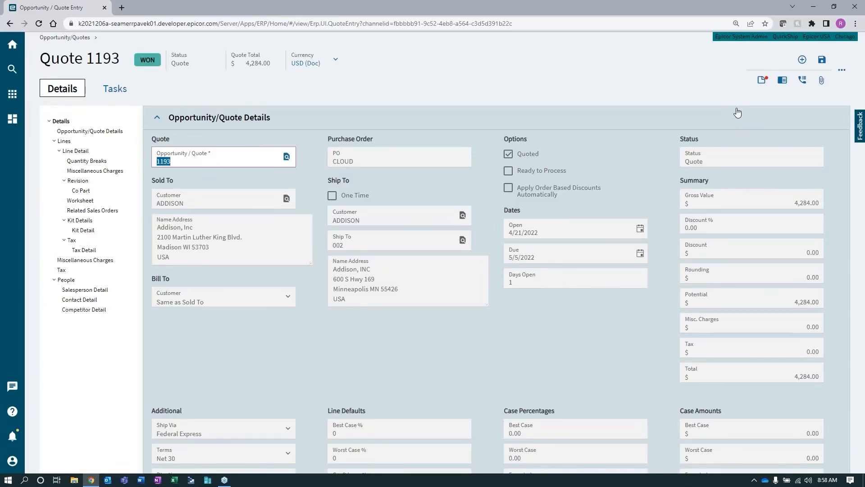
click(842, 72)
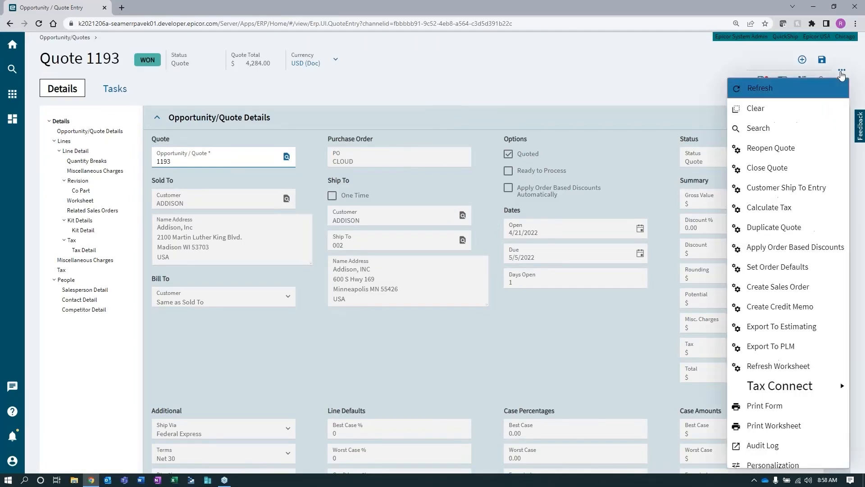
scroll(812, 358, down, 1)
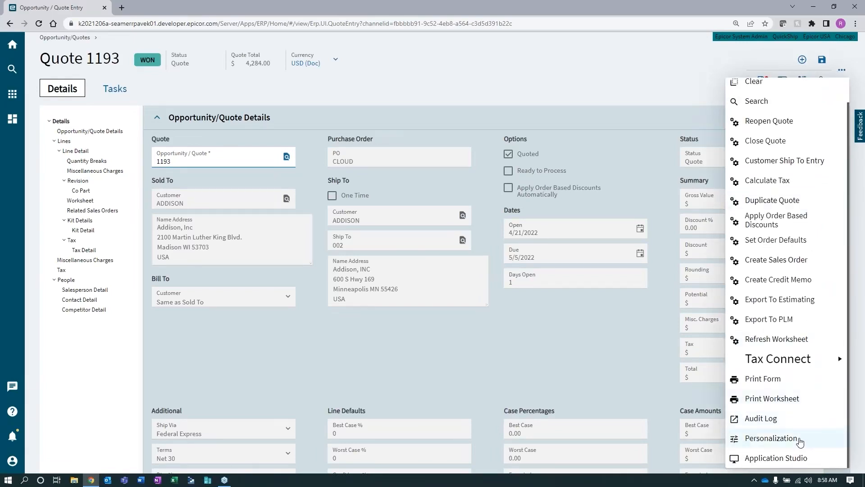
click(809, 439)
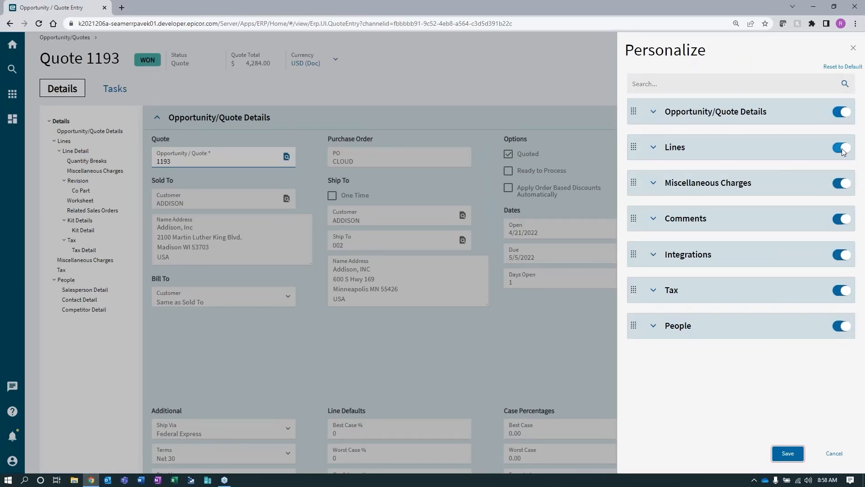
- Hide the Miscellaneous Charges, Comments, Integrations, Tax and People sections from the quote page
click(841, 183)
click(841, 218)
click(841, 254)
click(842, 290)
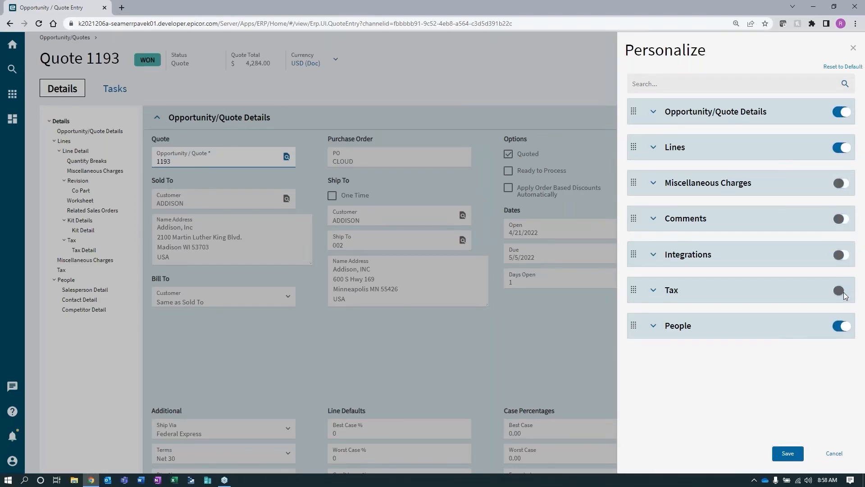
click(842, 326)
- Review the Quote and Sold To field options within the Opportunity/Quote Details body and save the personalization
click(654, 115)
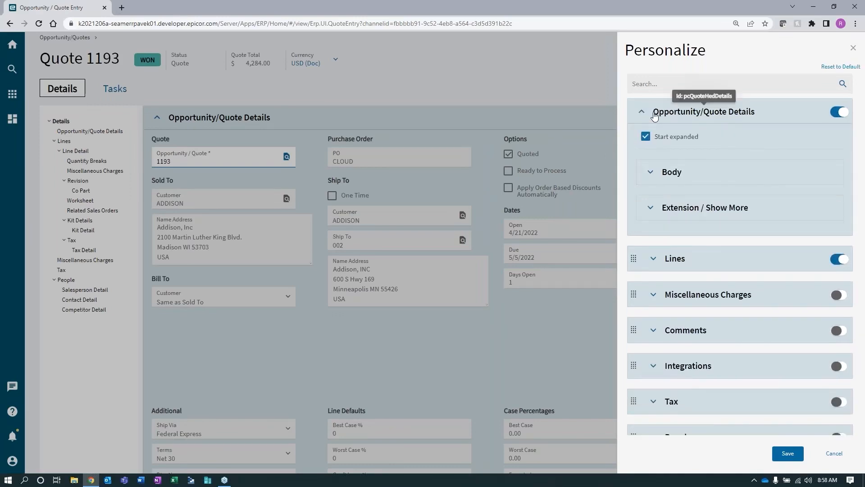
click(651, 174)
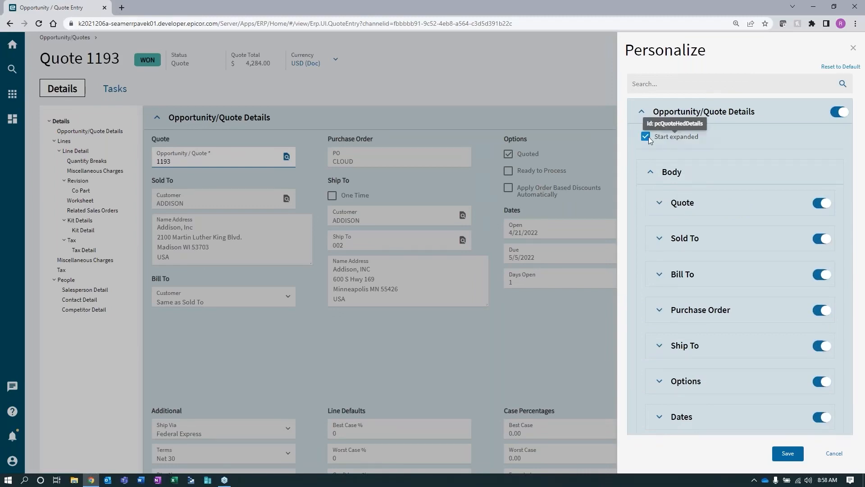
click(659, 204)
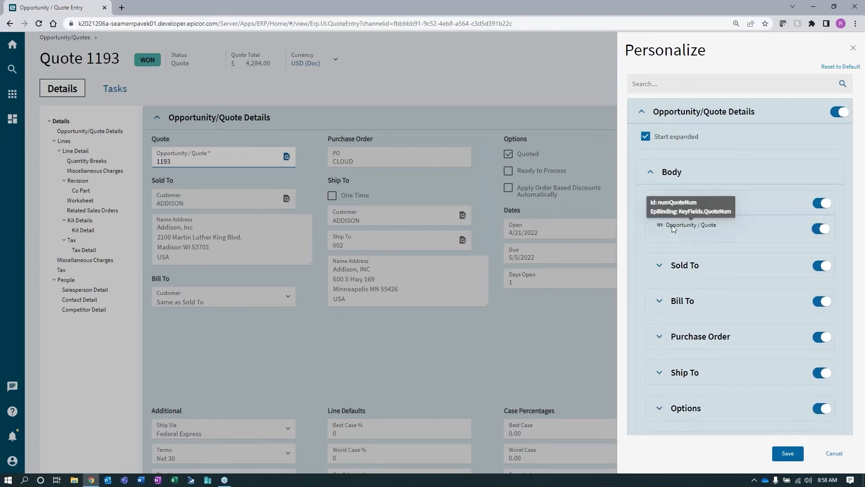
click(661, 266)
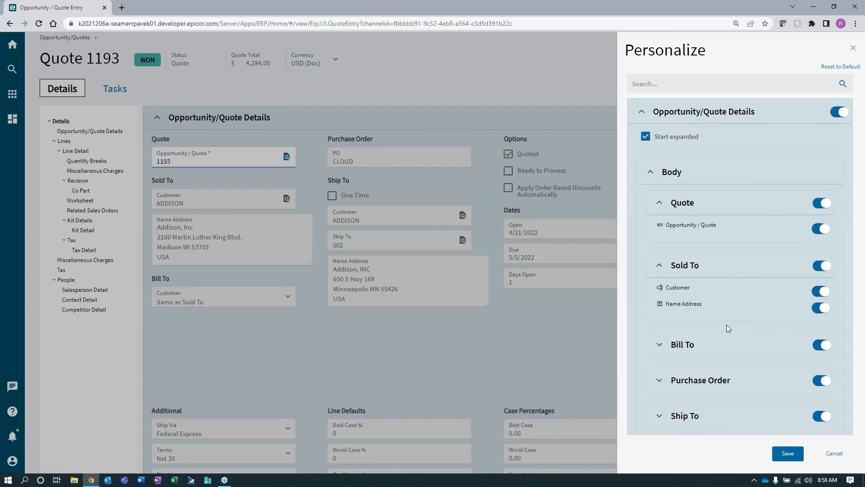
scroll(741, 299, down, 1)
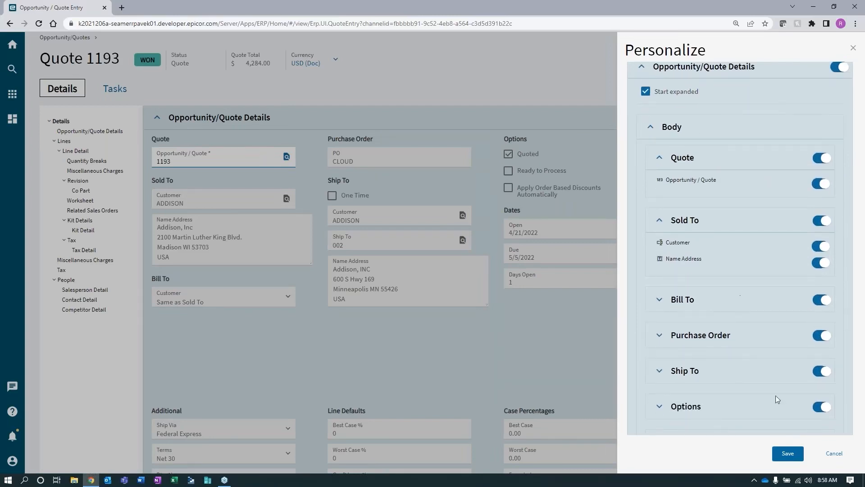
click(800, 456)
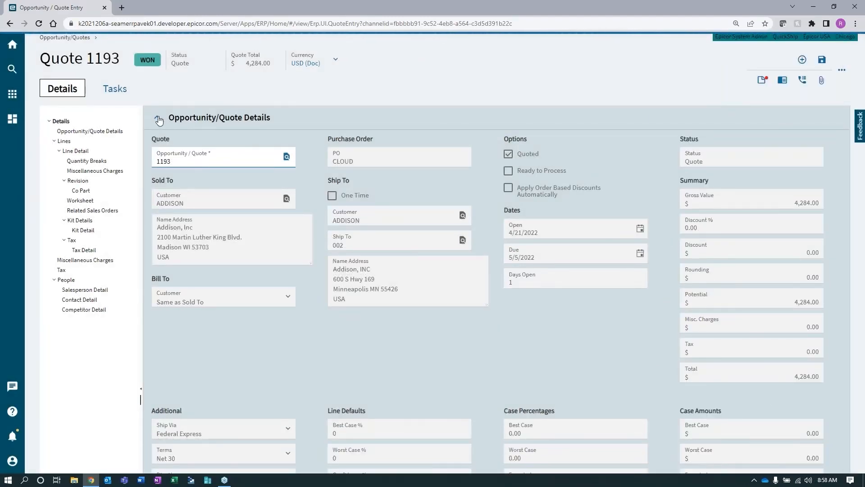
- Collapse the Opportunity/Quote Details section to view the quote lines, and expand it again
click(157, 120)
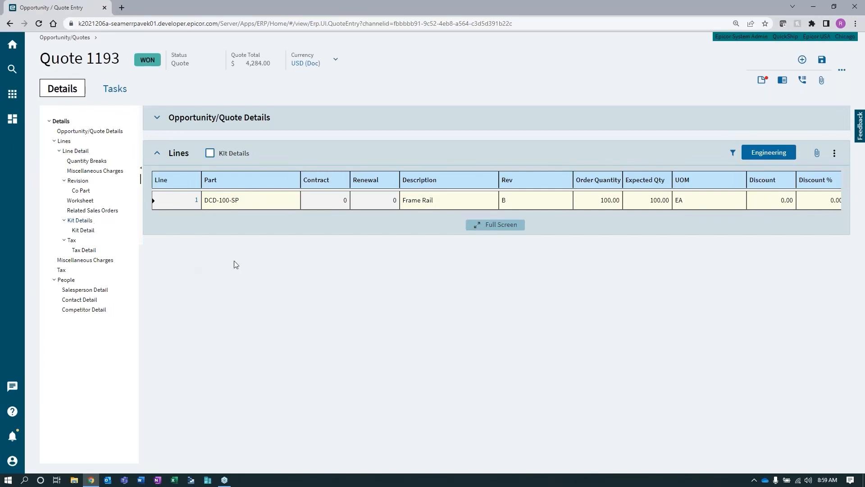
click(156, 118)
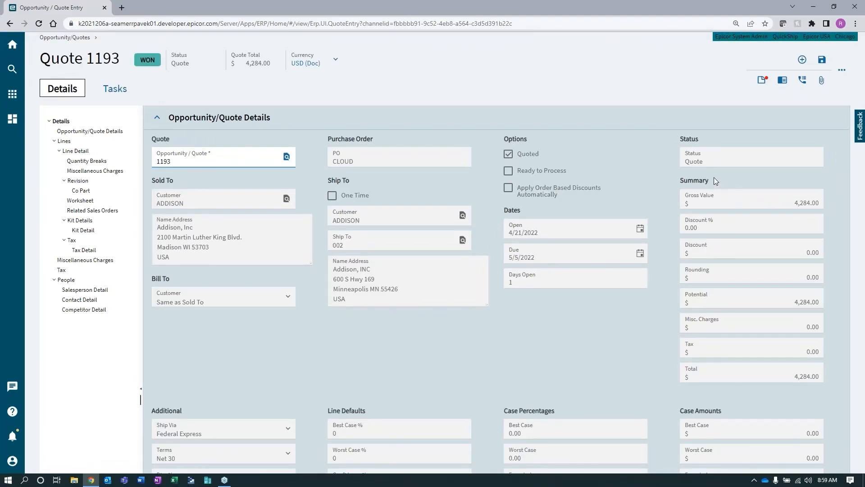
- Open the quote page in Application Studio and bring up its Details page for editing from the Application Map
click(840, 72)
scroll(820, 234, down, 2)
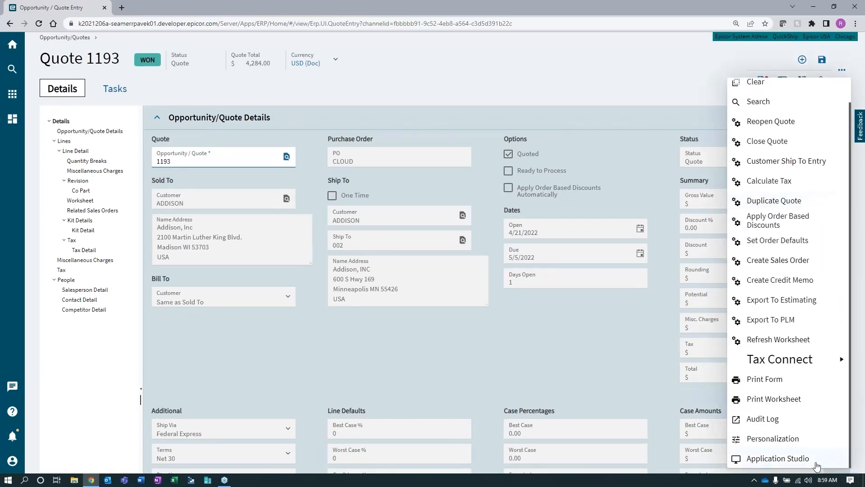
click(817, 464)
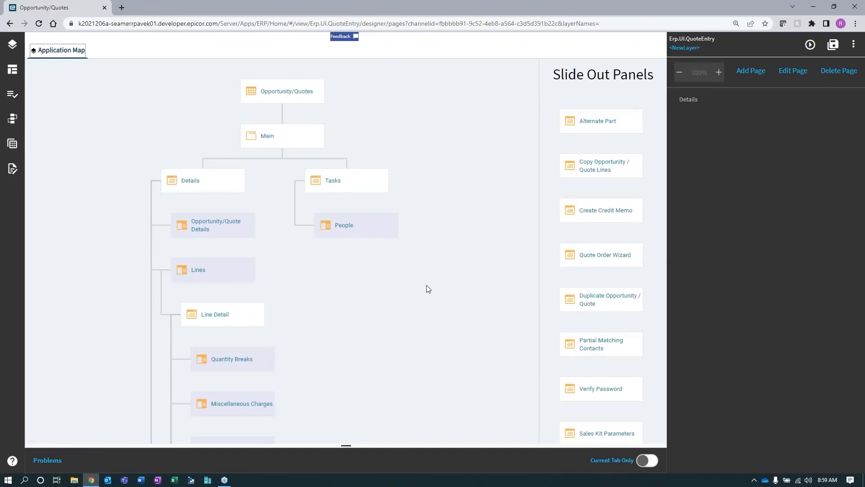
click(226, 187)
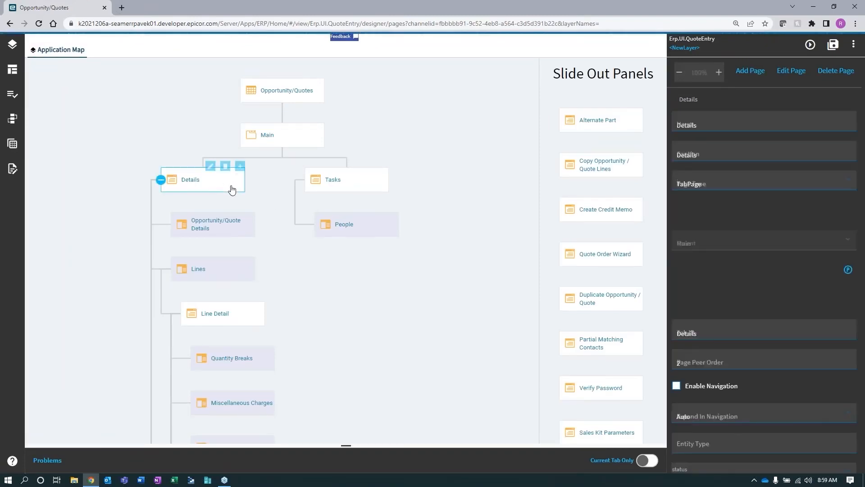
click(211, 163)
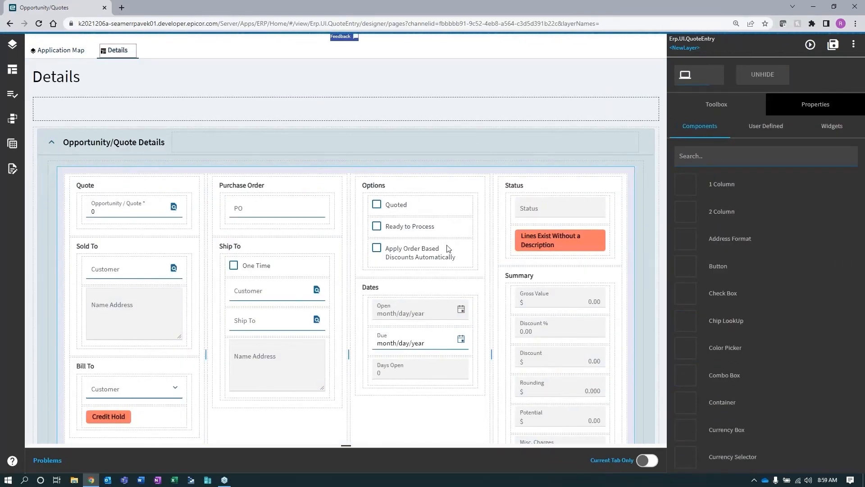
- Rearrange the Opportunity/Quote Details layout by moving Bill To beneath Dates and Summary beneath Sold To
scroll(387, 269, down, 1)
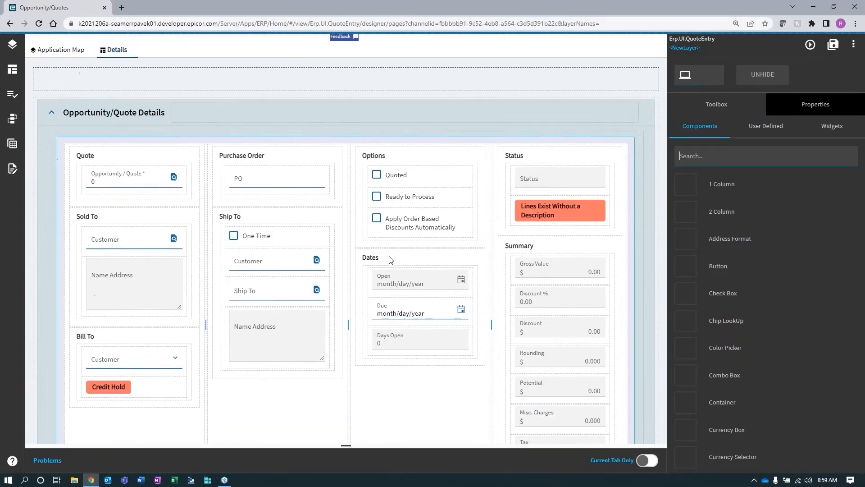
click(171, 322)
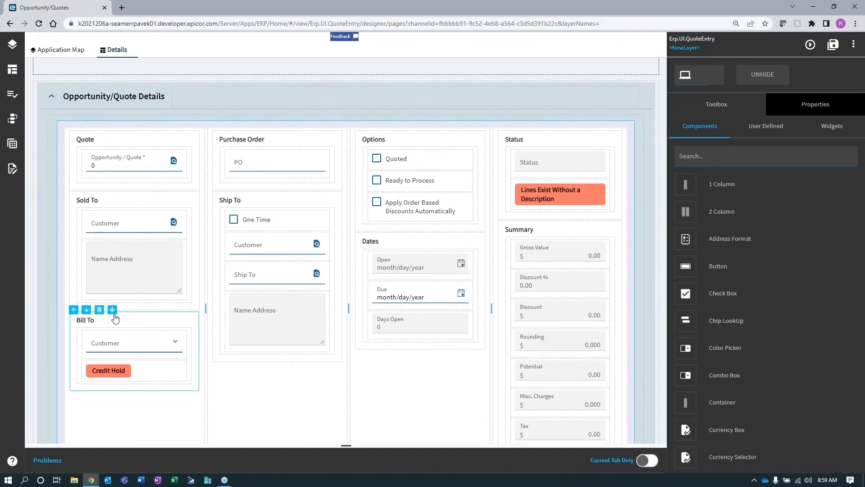
drag(113, 309, 268, 360)
drag(408, 370, 423, 372)
mouse_move(547, 229)
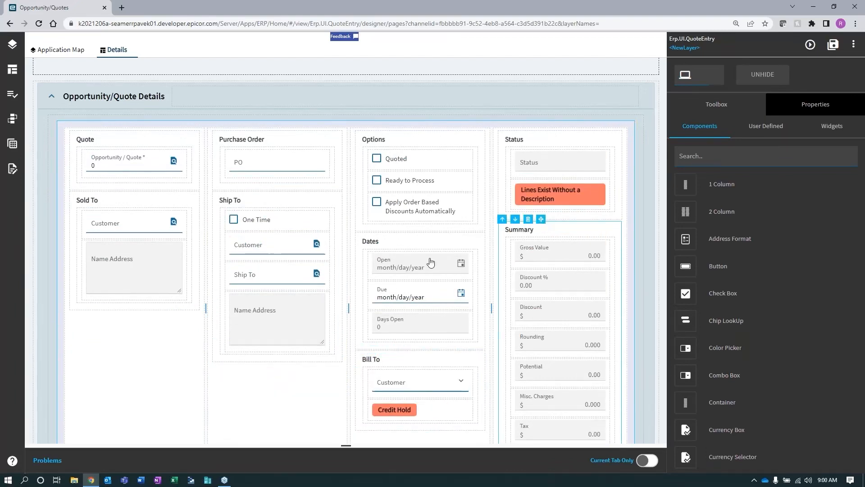
drag(541, 219, 89, 363)
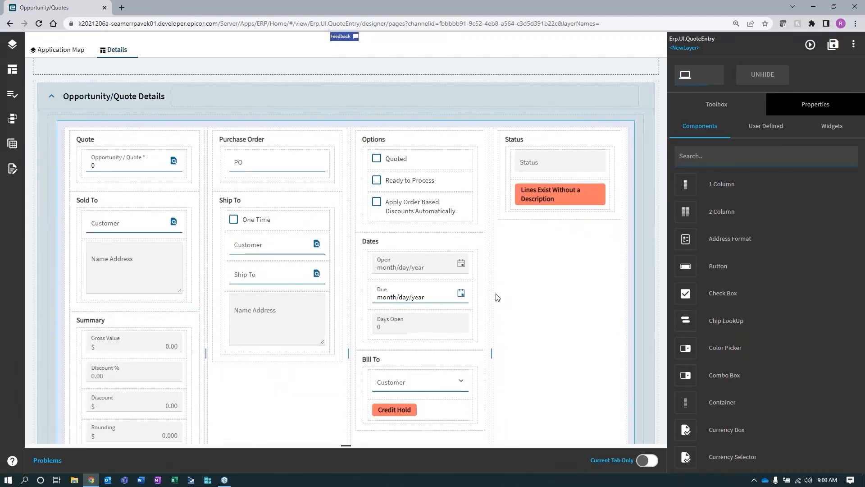
- Try to place a Website widget in the empty area beneath the Status group
scroll(568, 295, down, 1)
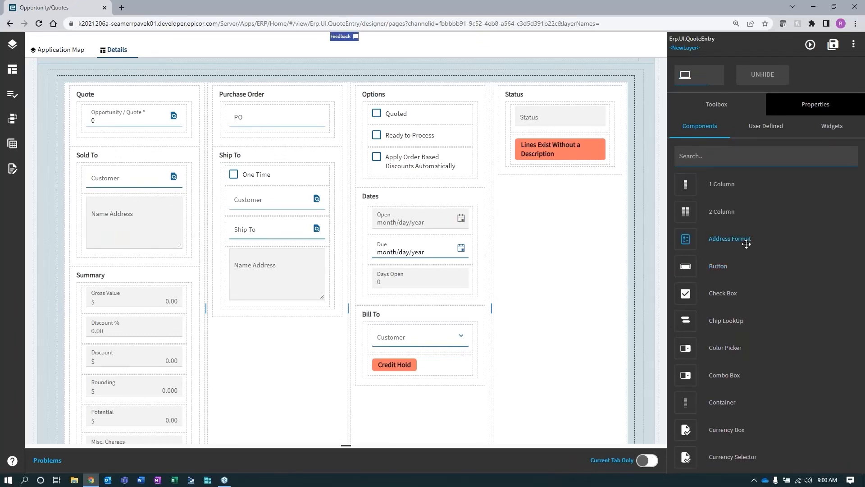
click(829, 129)
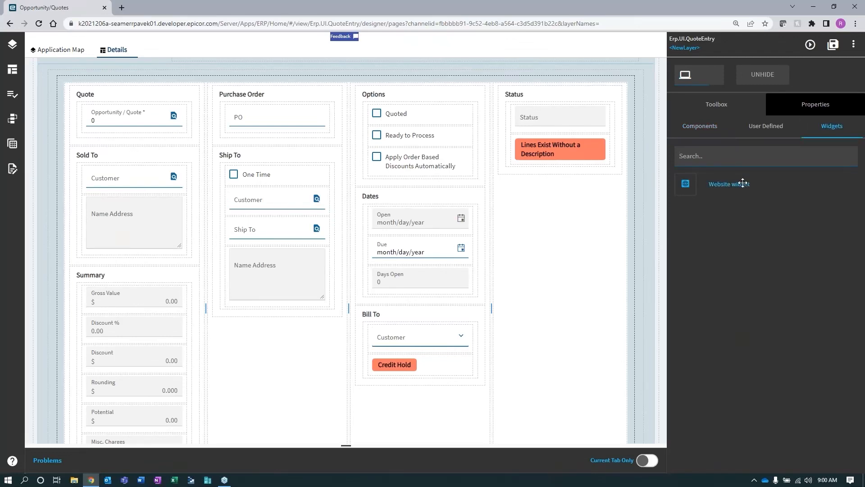
drag(742, 184, 604, 229)
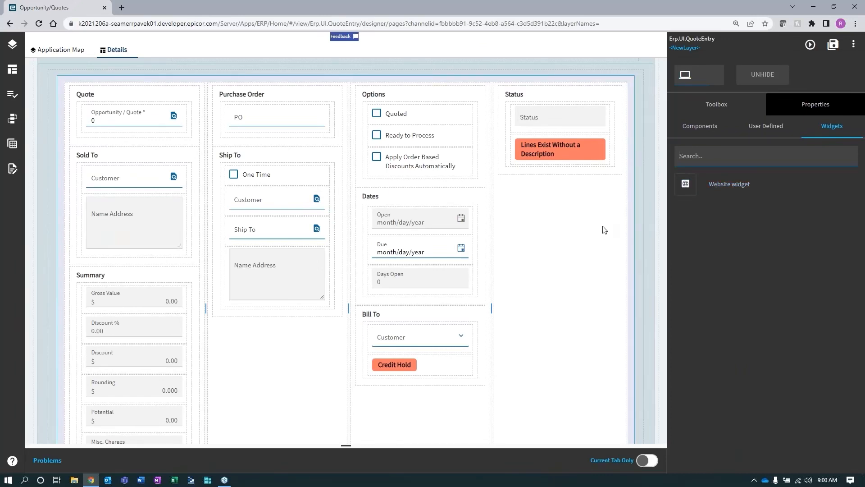